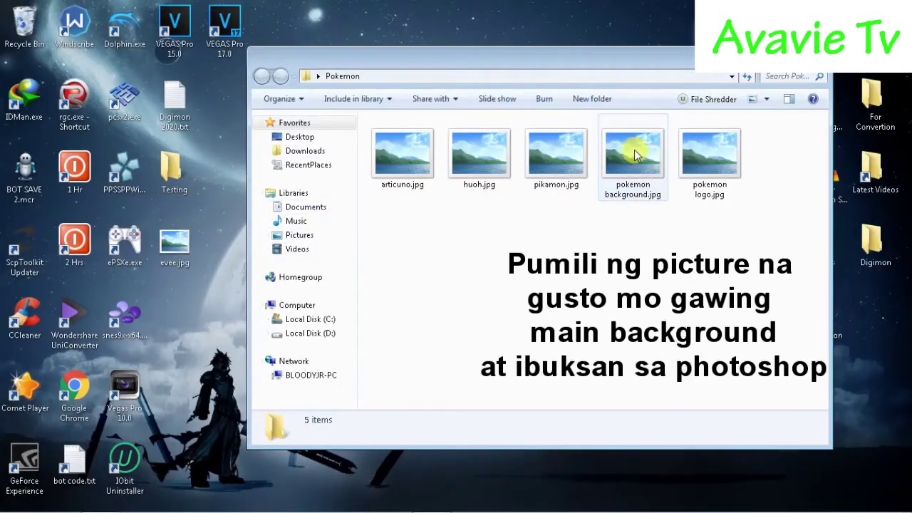
Step: Open pokemon background.jpg in Adobe Photoshop from the Explorer right-click Open with menu
left_click(631, 142)
right_click(631, 142)
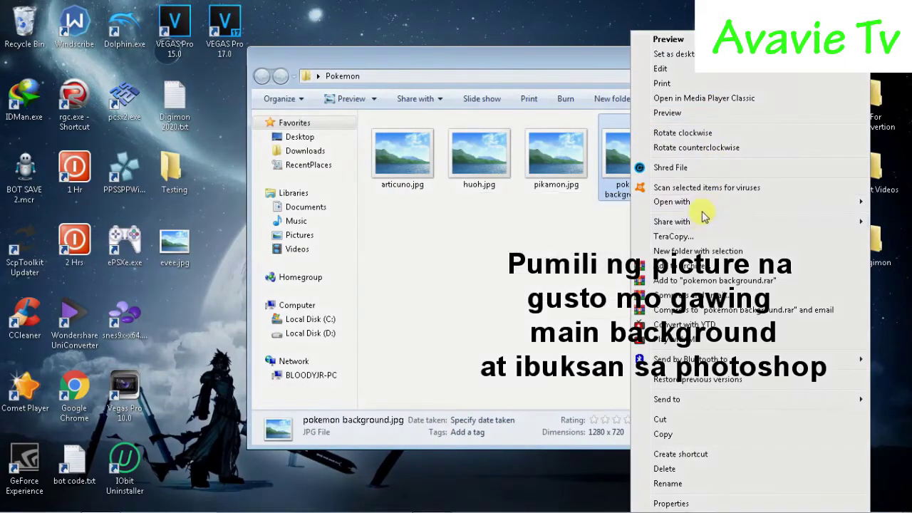
mouse_move(672, 202)
left_click(572, 203)
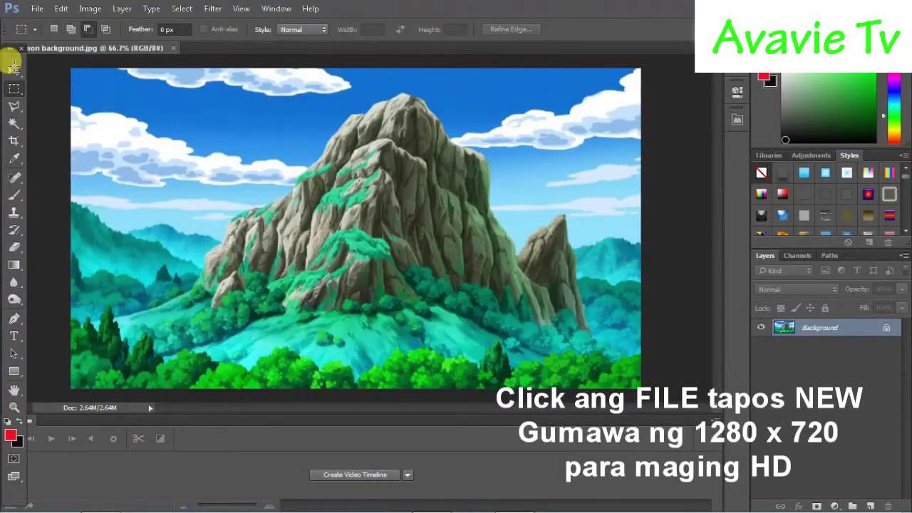
Step: Create a new blank 1280×720 pixel document with the Move tool active
left_click(15, 71)
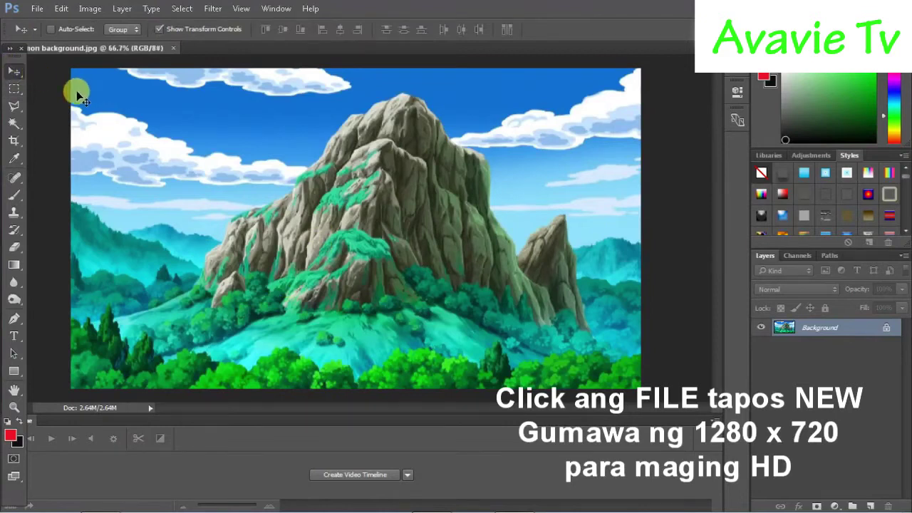
left_click(37, 9)
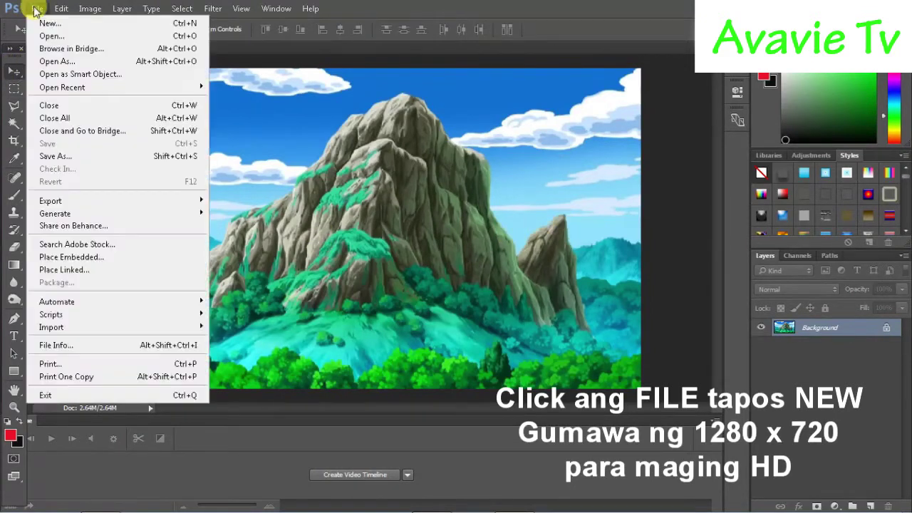
left_click(52, 24)
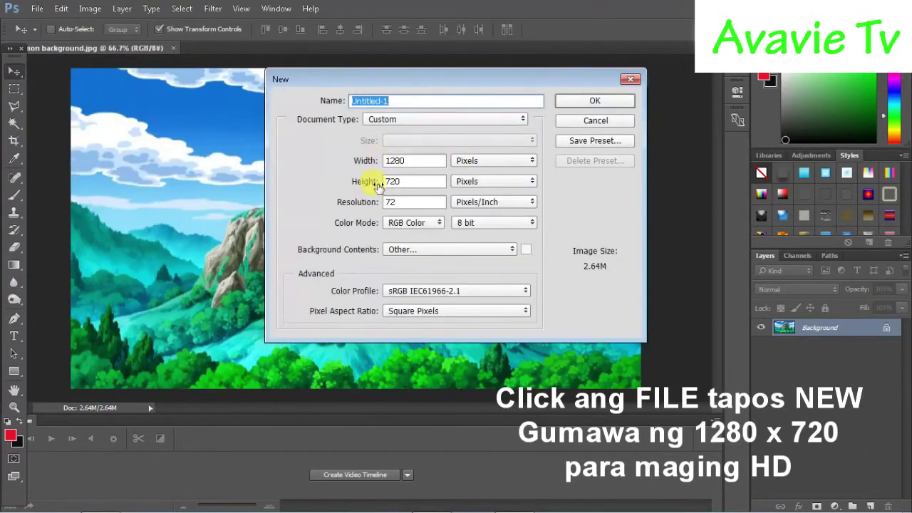
left_click(576, 101)
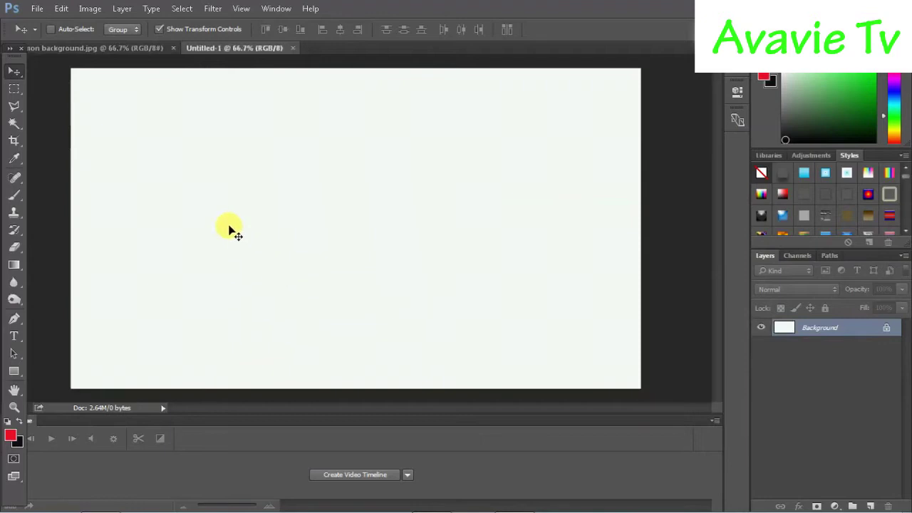
Step: Drag the mountain background into Untitled-1 as Layer 1, aligned to fill the canvas
left_click(138, 51)
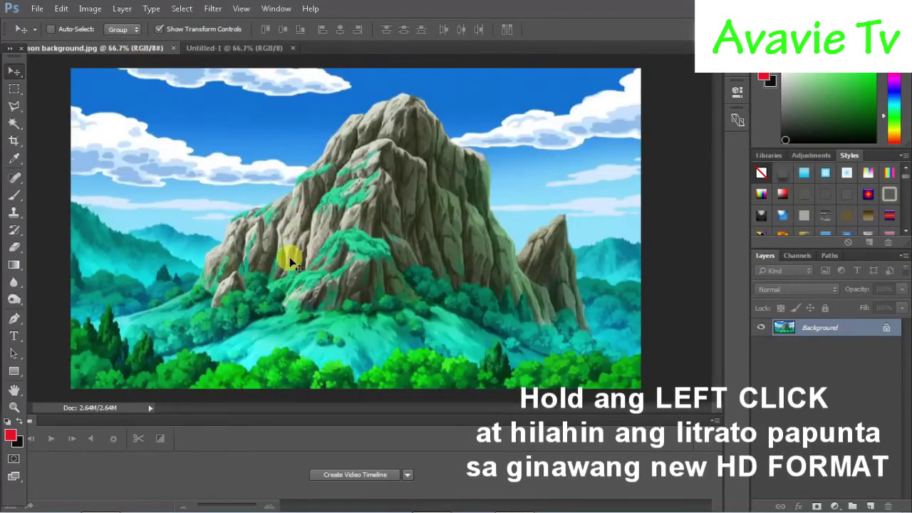
mouse_move(303, 258)
left_mouse_down()
mouse_move(283, 113)
mouse_move(340, 205)
left_mouse_up()
mouse_move(407, 196)
left_mouse_down()
mouse_move(396, 199)
mouse_move(400, 207)
left_mouse_up()
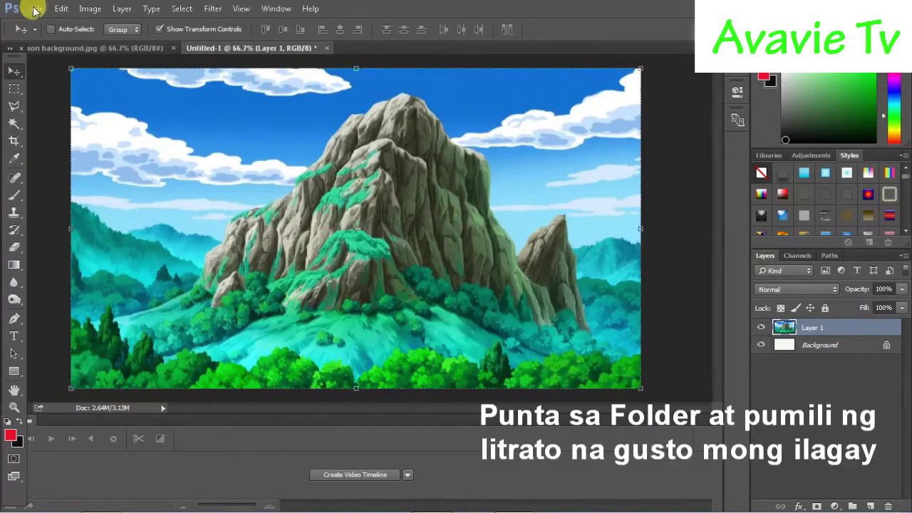
Step: Open articuno.jpg from the Pokemon folder
left_click(36, 10)
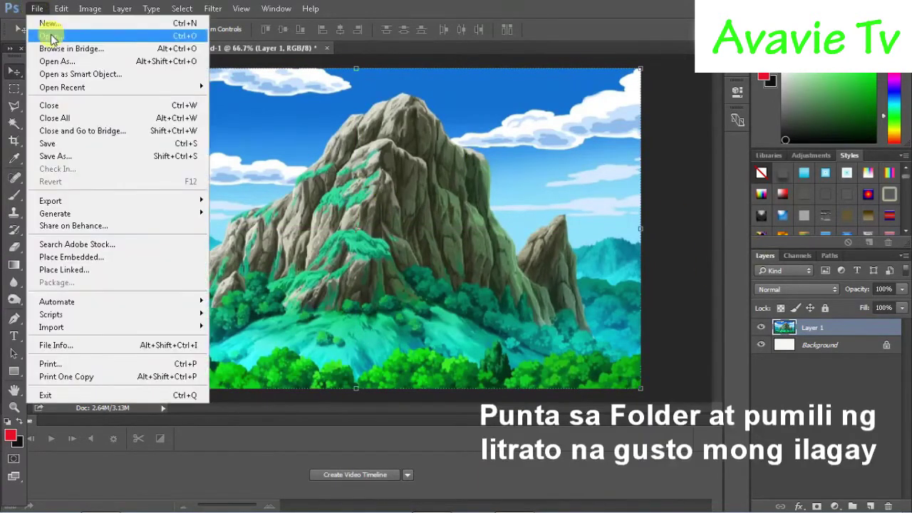
left_click(52, 37)
left_click_drag(447, 89, 442, 175)
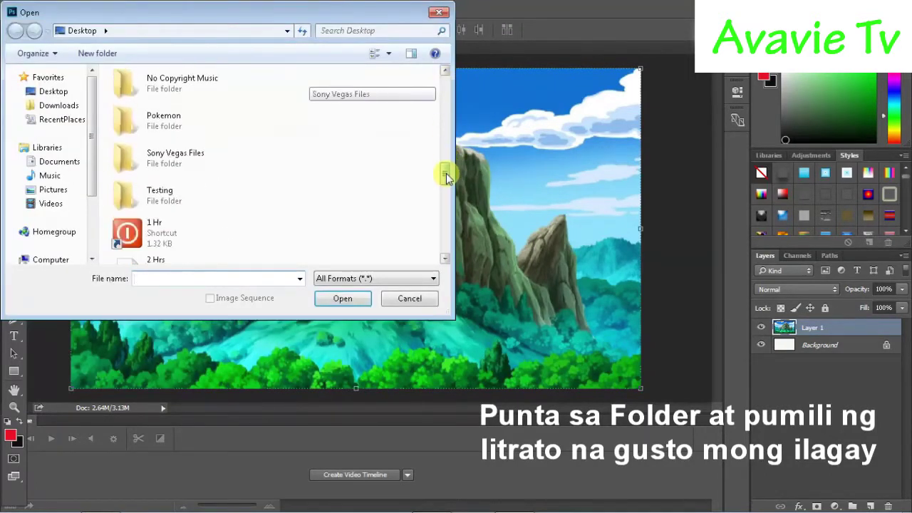
left_click(162, 142)
double_click(162, 143)
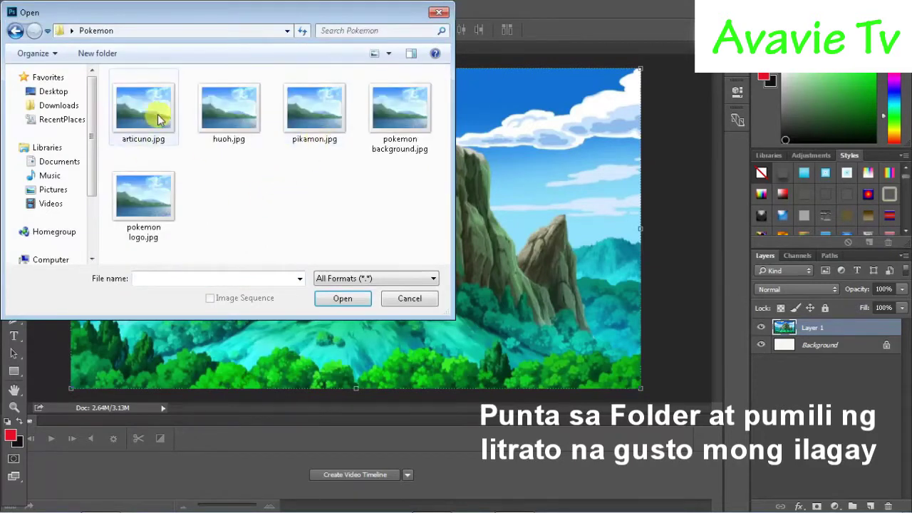
left_click(152, 117)
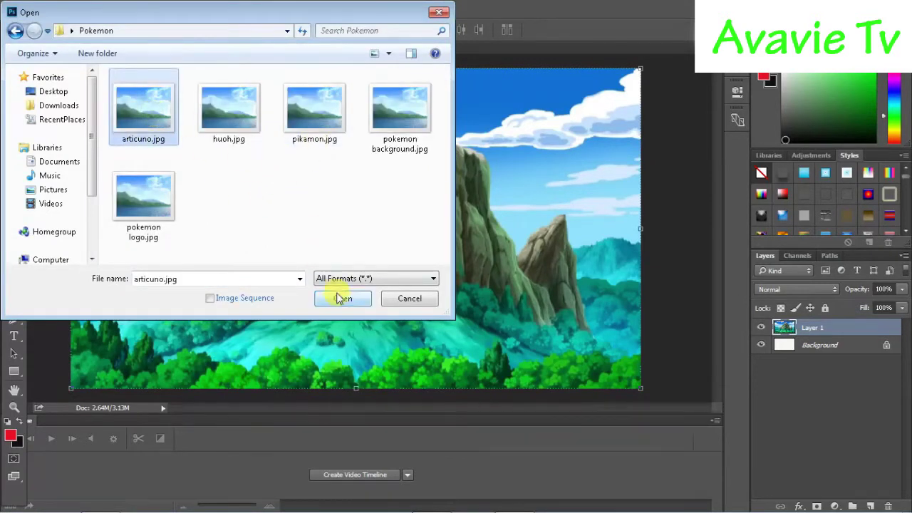
left_click(341, 298)
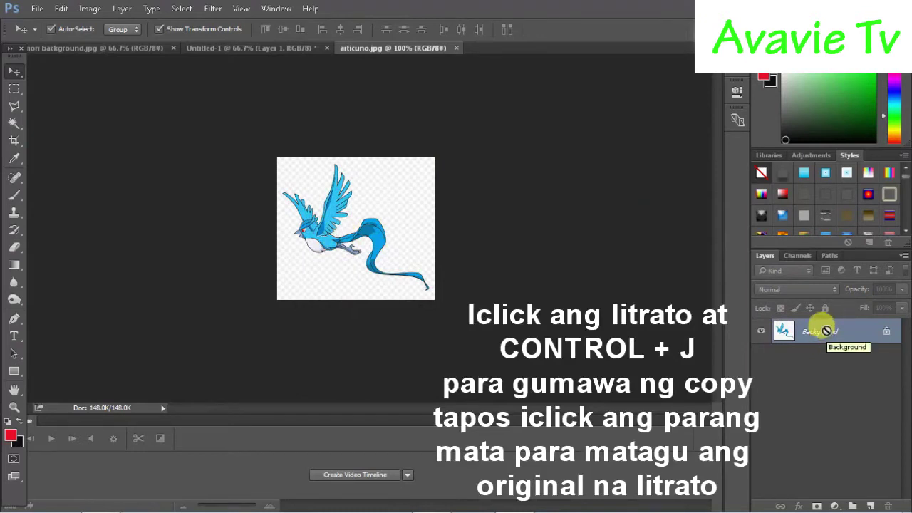
Step: Duplicate Articuno to Layer 1, hide the Background, and delete the white backdrop with Magic Wand
key("ctrl+j")
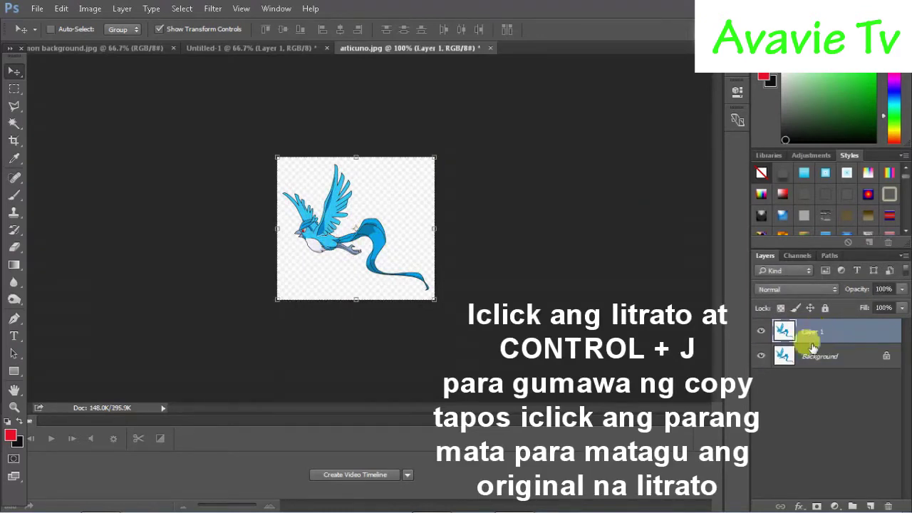
left_click(762, 356)
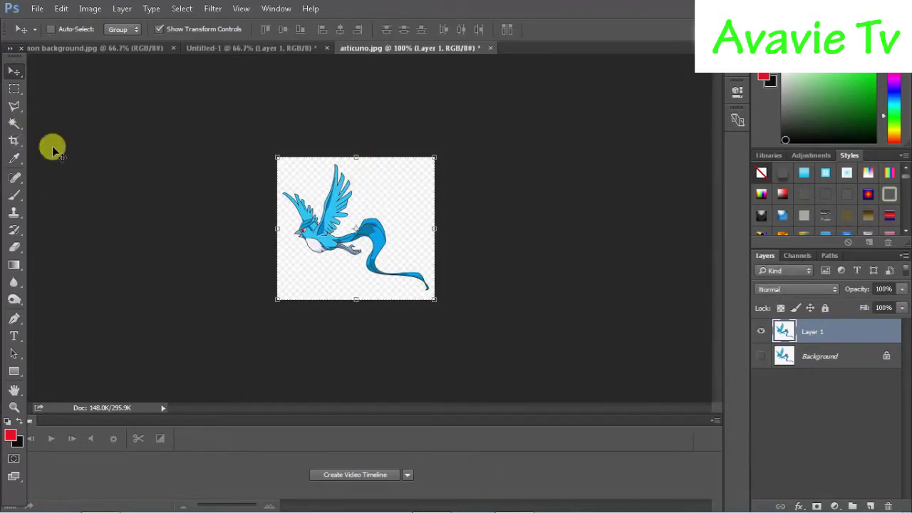
left_click(14, 126)
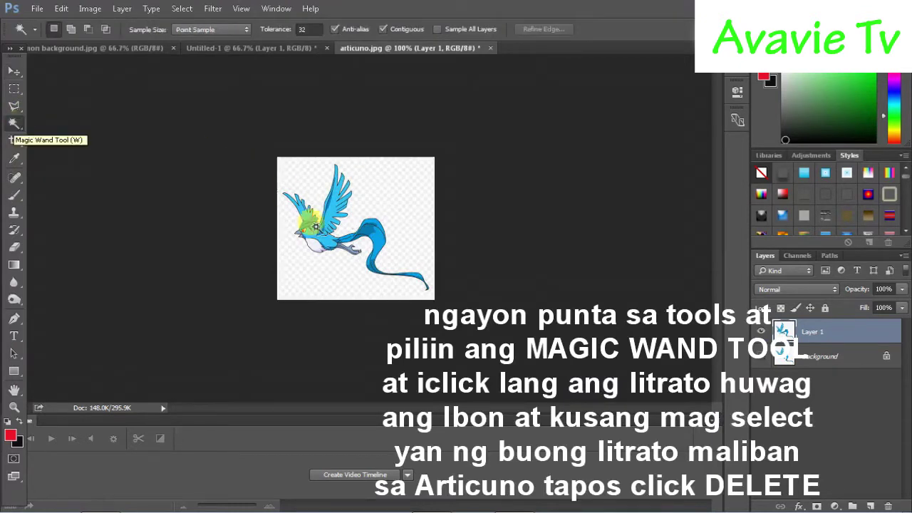
left_click(339, 288)
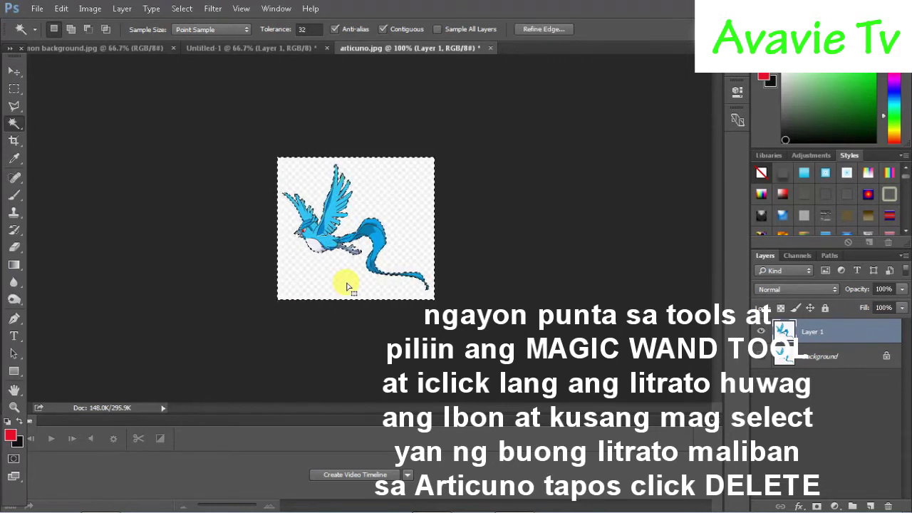
key("Delete")
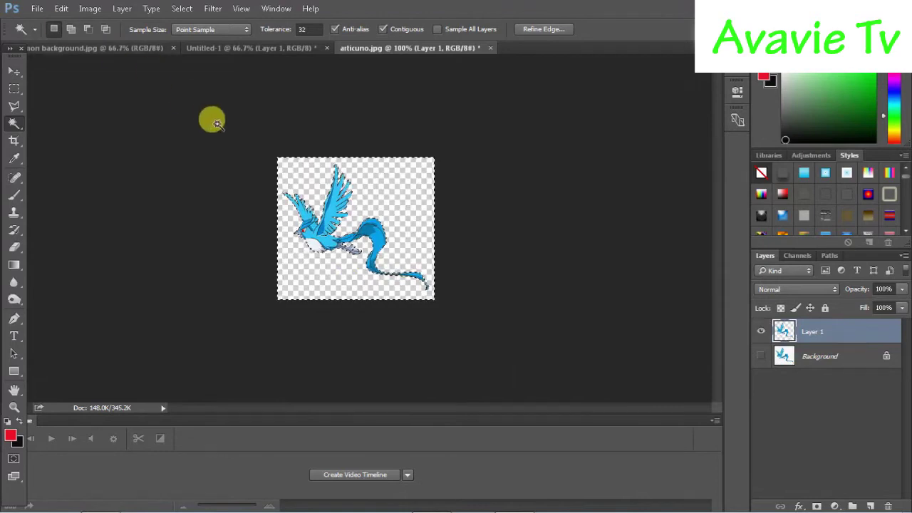
Step: Deselect and convert Articuno's Layer 1 into a Smart Object
left_click(183, 9)
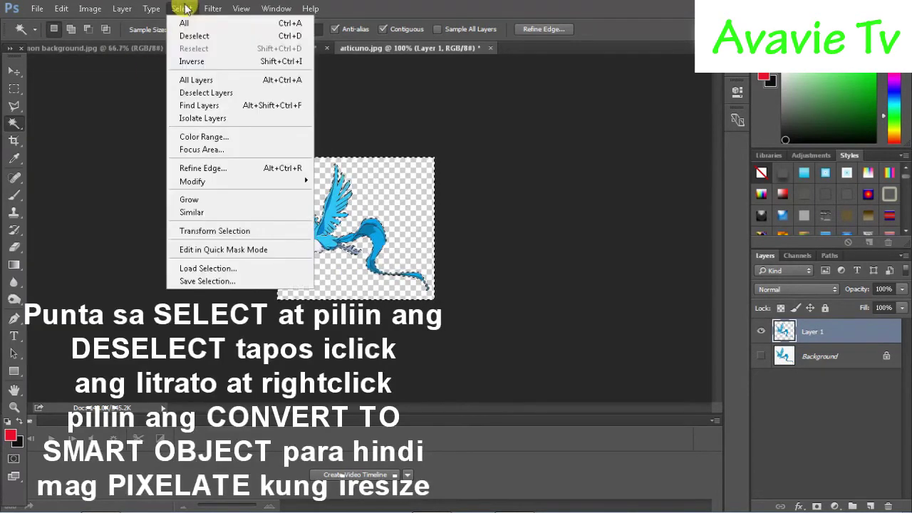
left_click(194, 36)
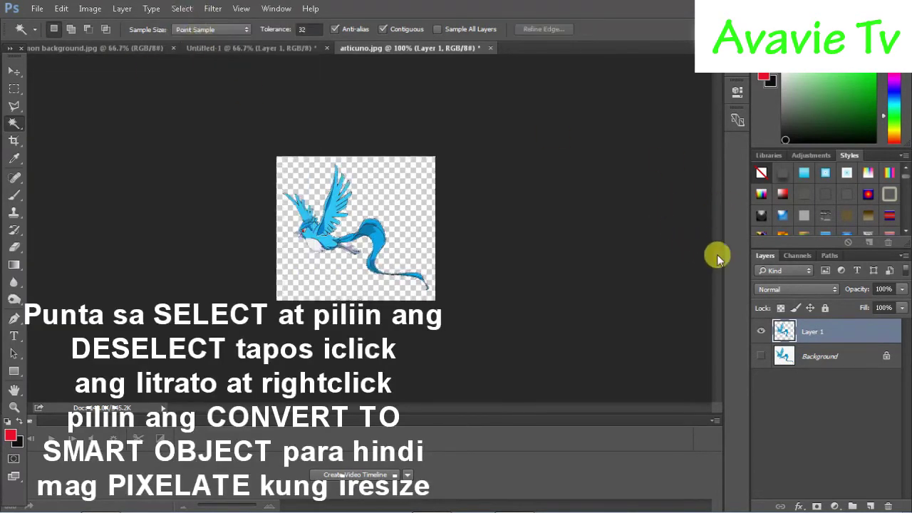
right_click(806, 335)
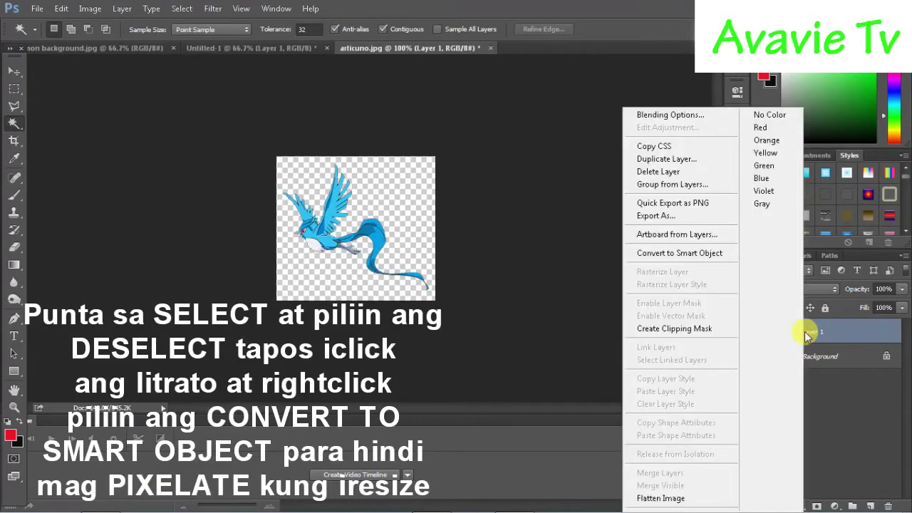
left_click(670, 255)
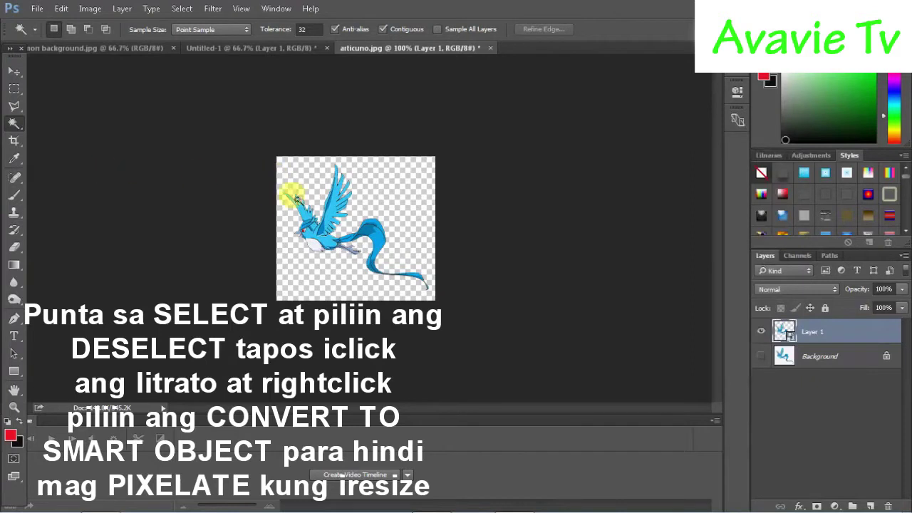
Step: Drop Articuno into the mountain scene, scale it to about 127% in the upper-right sky, and place it
left_click(13, 71)
mouse_move(360, 246)
left_mouse_down()
mouse_move(225, 55)
mouse_move(487, 190)
left_mouse_up()
left_click_drag(518, 144, 517, 146)
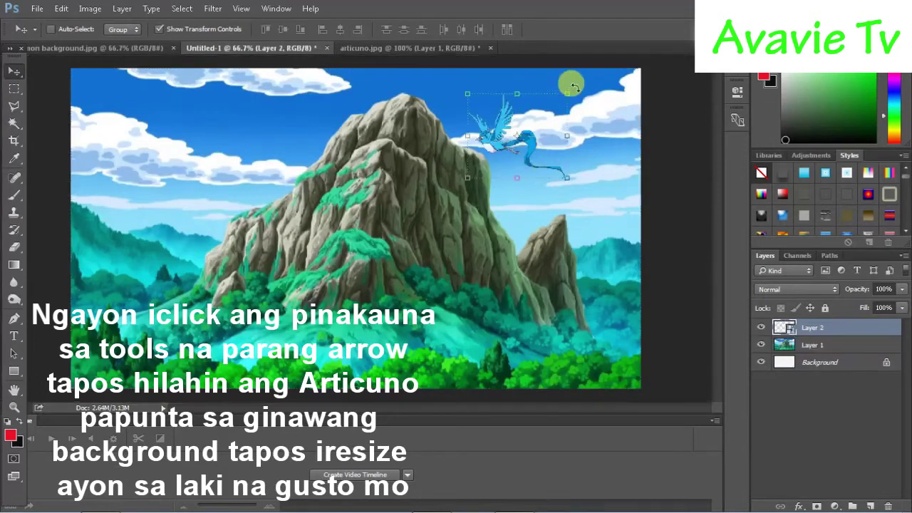
left_click_drag(565, 94, 593, 97)
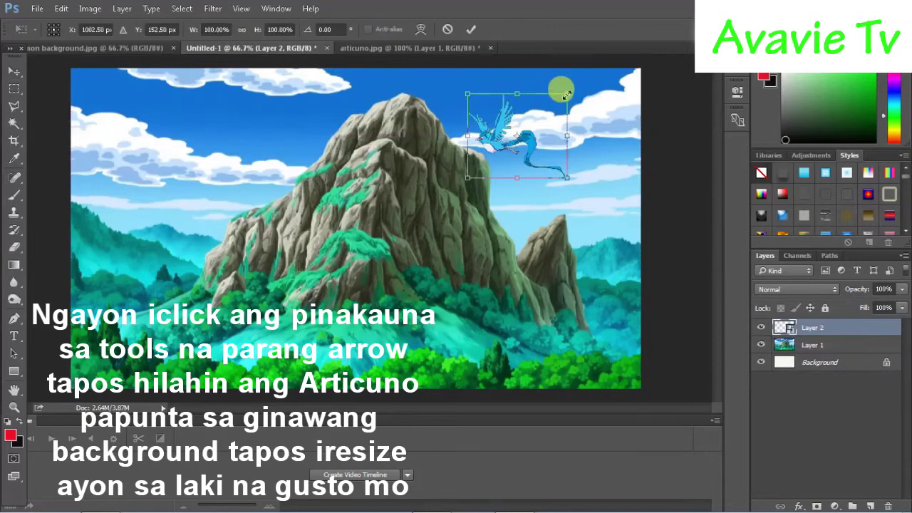
mouse_move(499, 139)
left_mouse_down()
mouse_move(546, 141)
mouse_move(534, 158)
left_mouse_up()
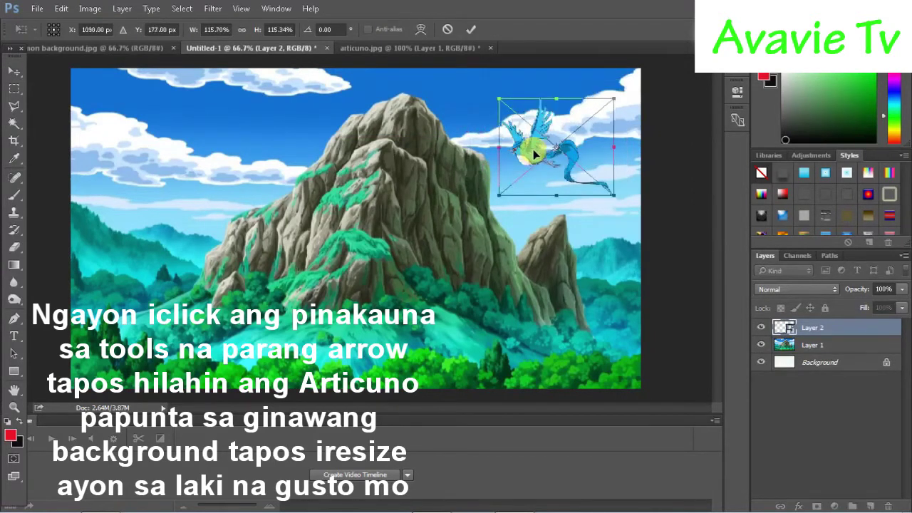
left_click_drag(611, 100, 625, 87)
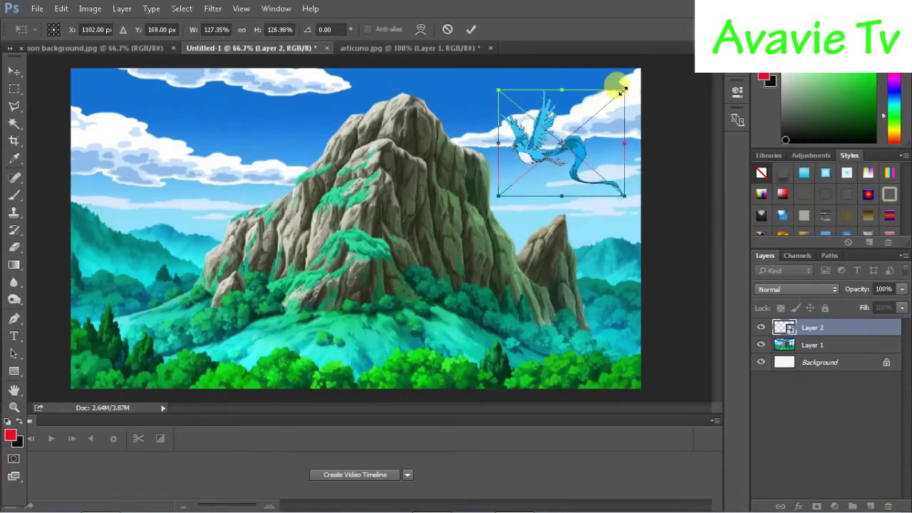
mouse_move(534, 142)
left_mouse_down()
mouse_move(480, 147)
mouse_move(539, 147)
left_mouse_up()
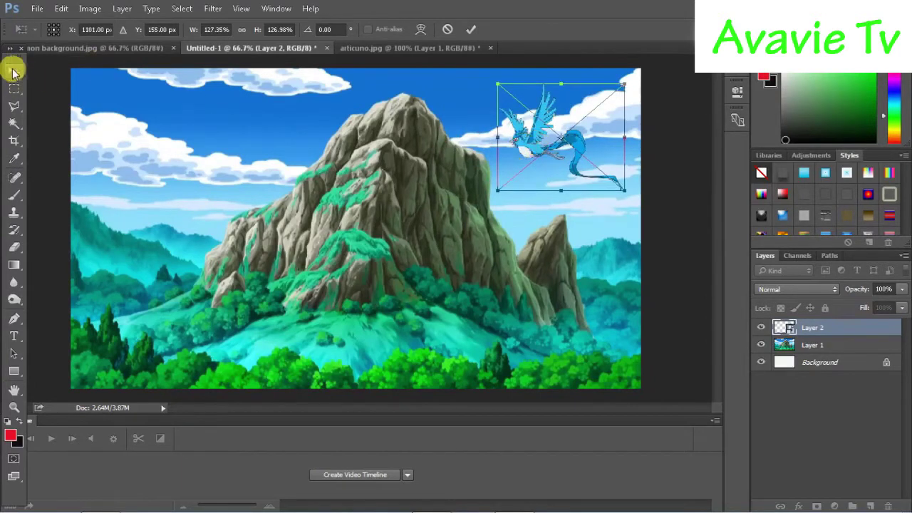
left_click(13, 71)
left_click(404, 214)
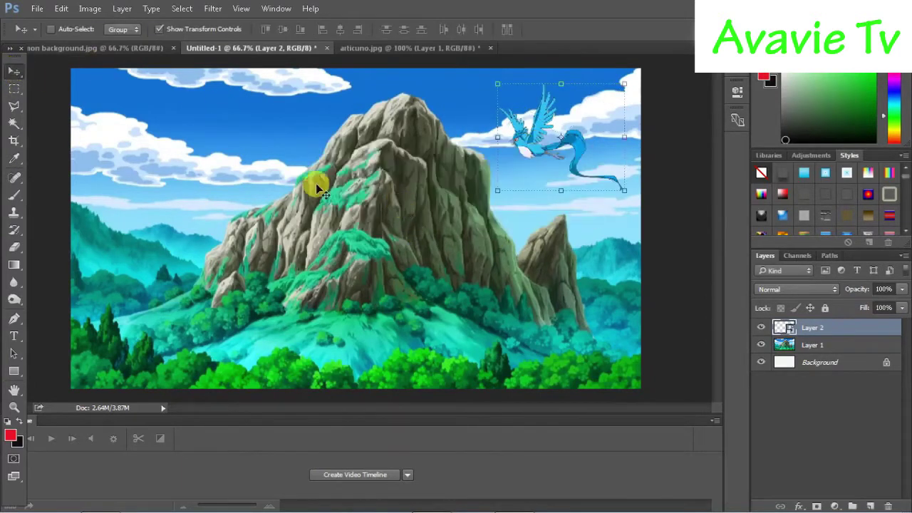
Step: Open huoh.jpg
left_click(37, 9)
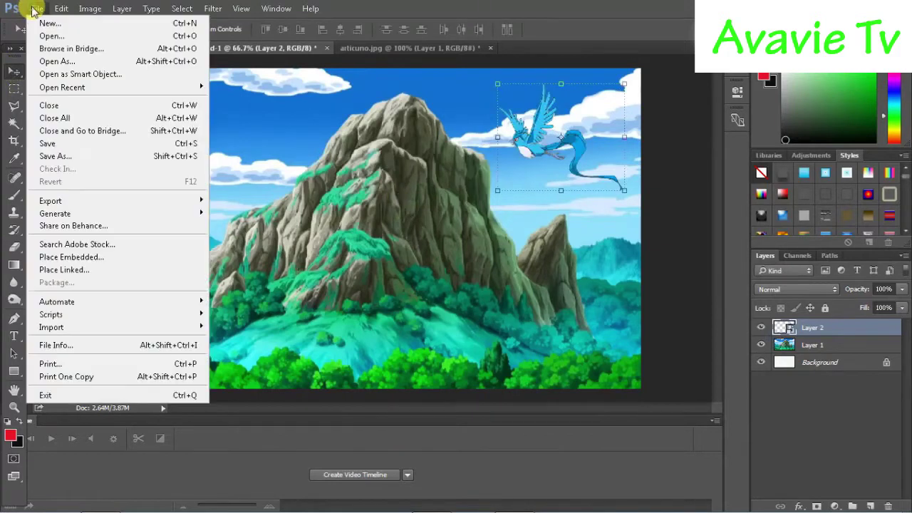
left_click(71, 35)
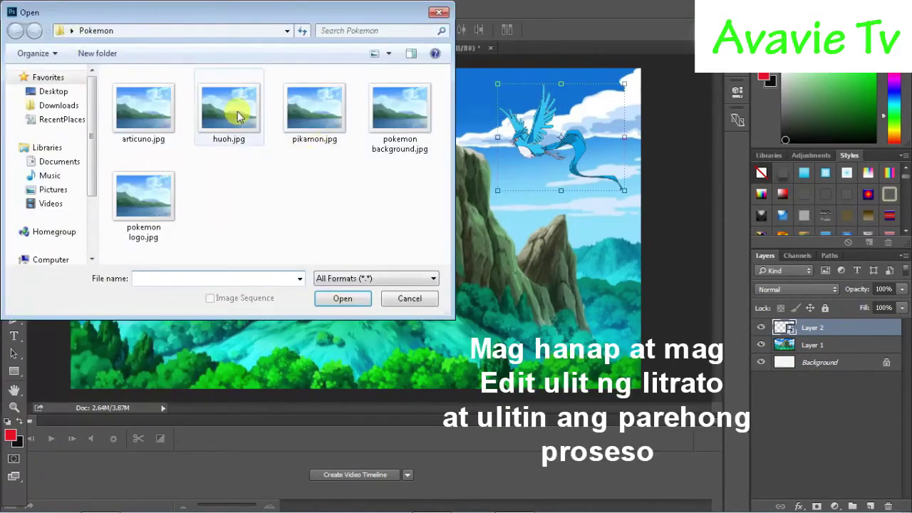
left_click(238, 116)
left_click(355, 298)
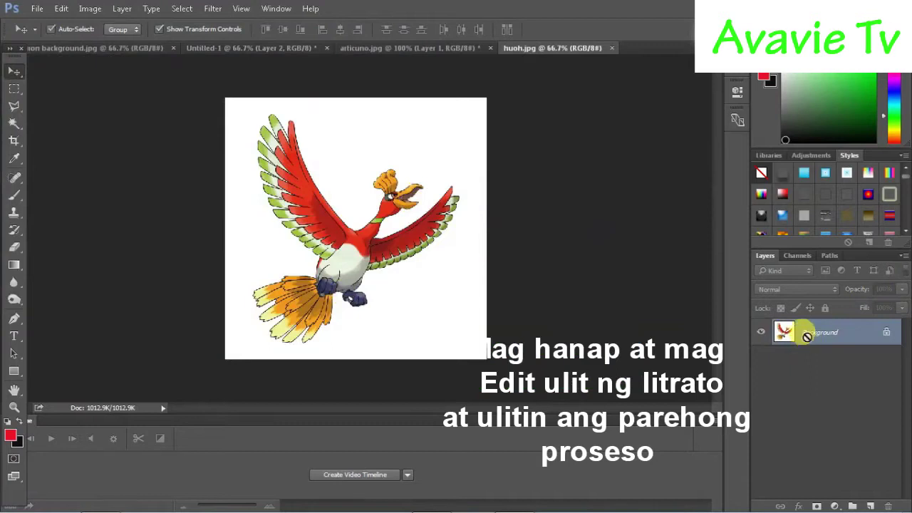
Step: Delete Ho-Oh's white backdrop on a hidden-Background copy layer, deselect, and drag it toward the landscape
key("ctrl+j")
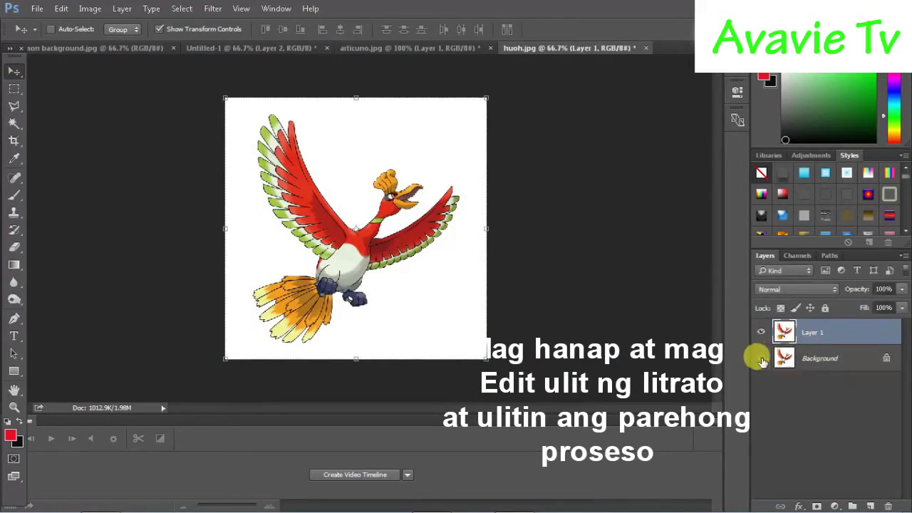
left_click(761, 359)
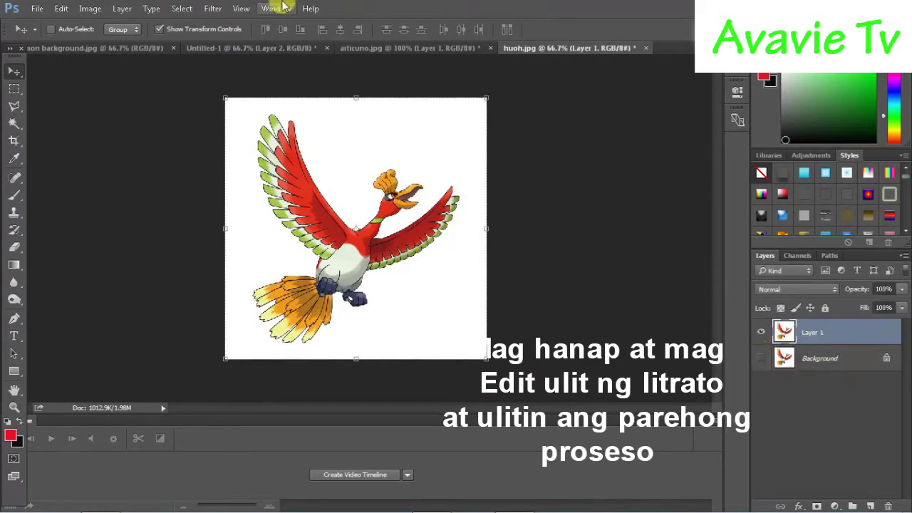
left_click(16, 124)
left_click(364, 150)
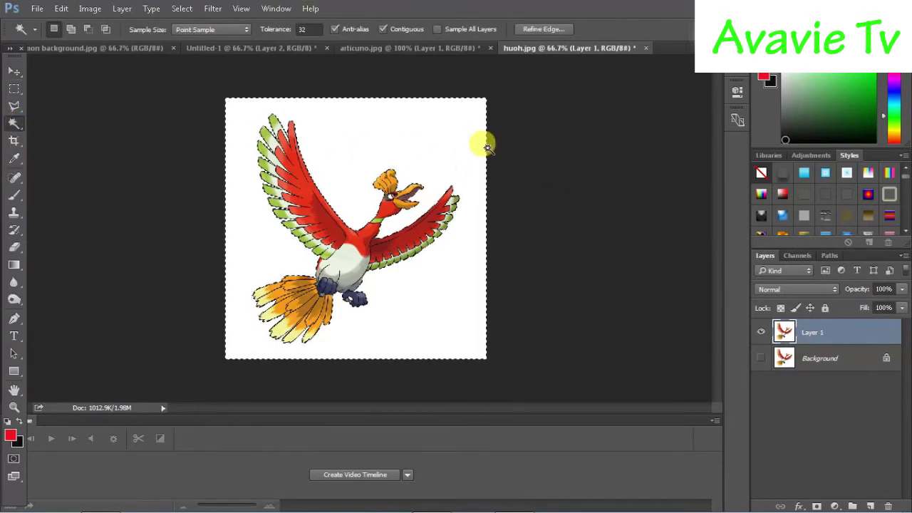
key("Delete")
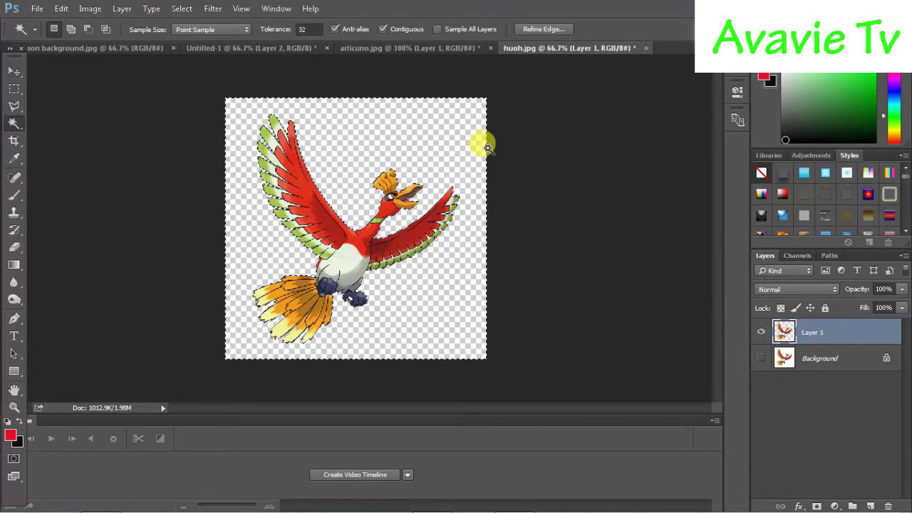
left_click(179, 9)
left_click(184, 35)
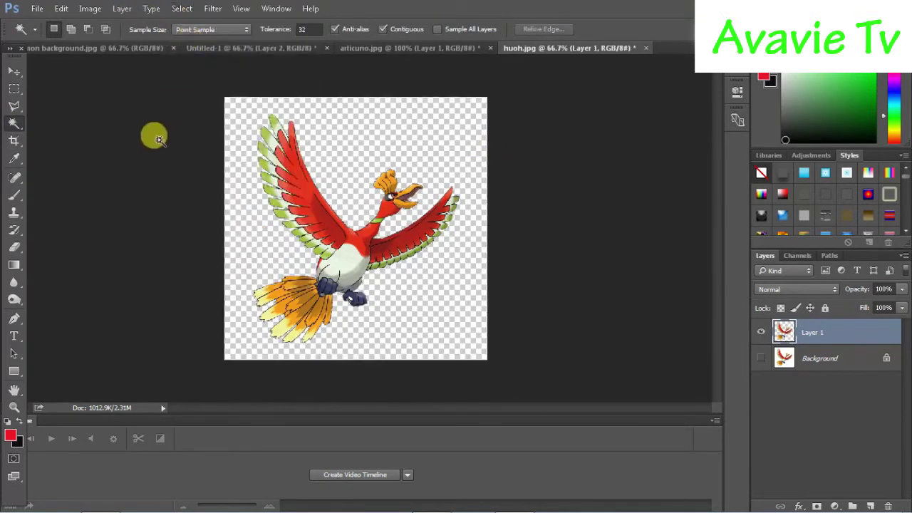
left_click(15, 70)
mouse_move(353, 222)
left_mouse_down()
mouse_move(239, 50)
mouse_move(258, 191)
left_mouse_up()
Step: Drop Ho-Oh into Untitled-1 as Layer 3 and convert it to a Smart Object
left_click_drag(194, 181, 195, 181)
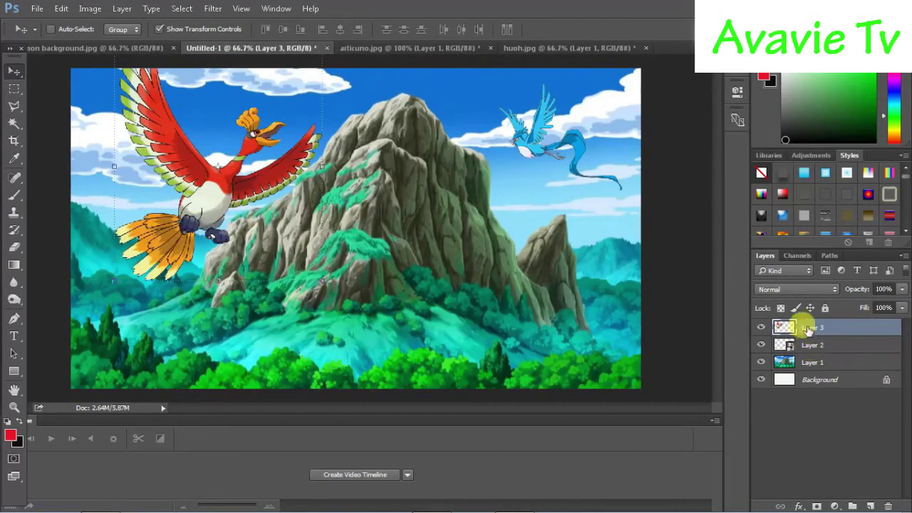
right_click(809, 331)
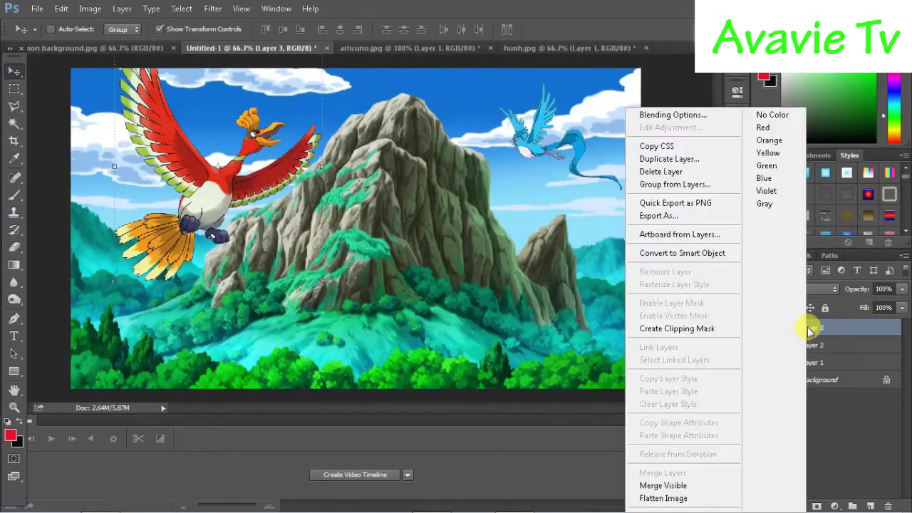
left_click(691, 255)
Step: Shrink Ho-Oh to about 62%, position it in the upper-left sky, and place it
mouse_move(201, 131)
left_mouse_down()
mouse_move(205, 155)
mouse_move(221, 164)
left_mouse_up()
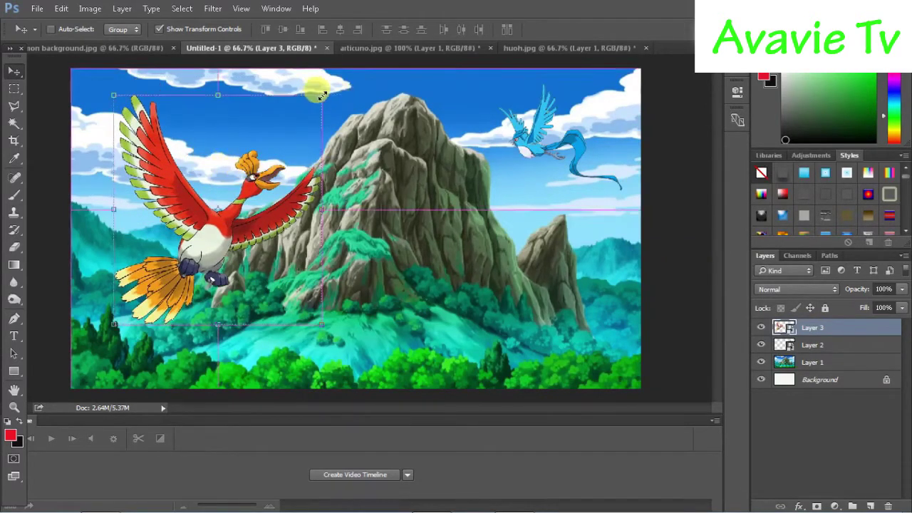
mouse_move(322, 96)
left_mouse_down()
mouse_move(279, 121)
mouse_move(245, 187)
left_mouse_up()
left_click_drag(186, 278, 178, 209)
left_click_drag(181, 179, 168, 215)
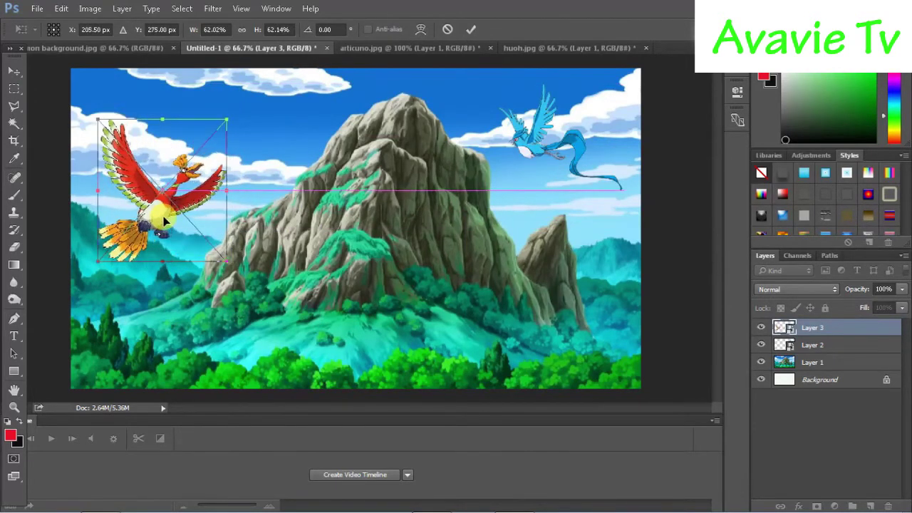
left_click_drag(169, 216, 169, 228)
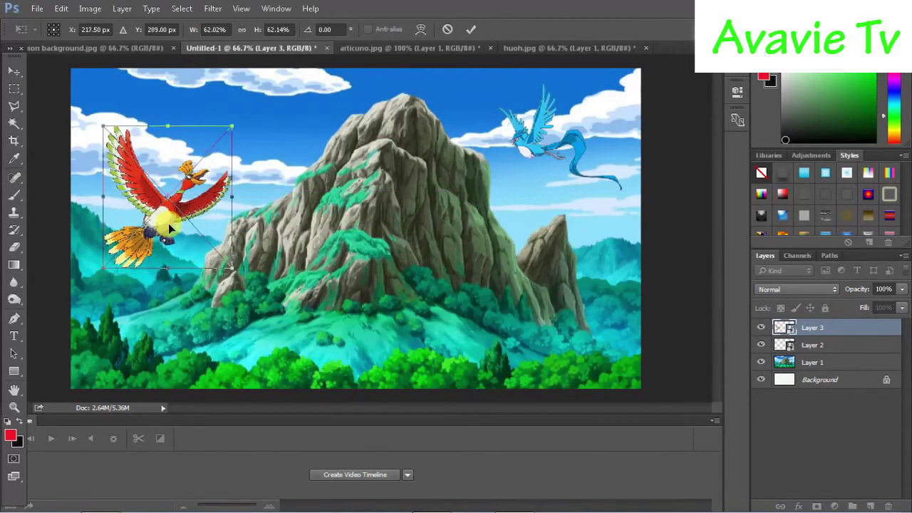
left_click(14, 72)
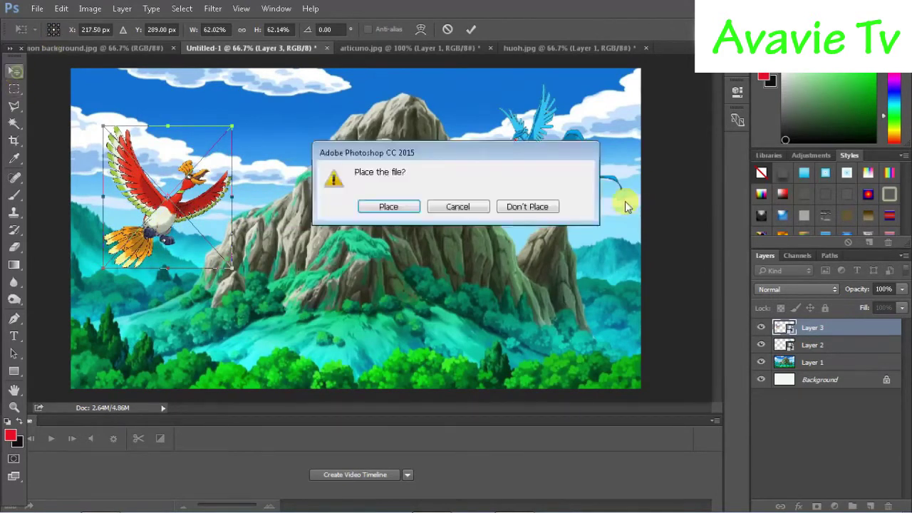
left_click(404, 214)
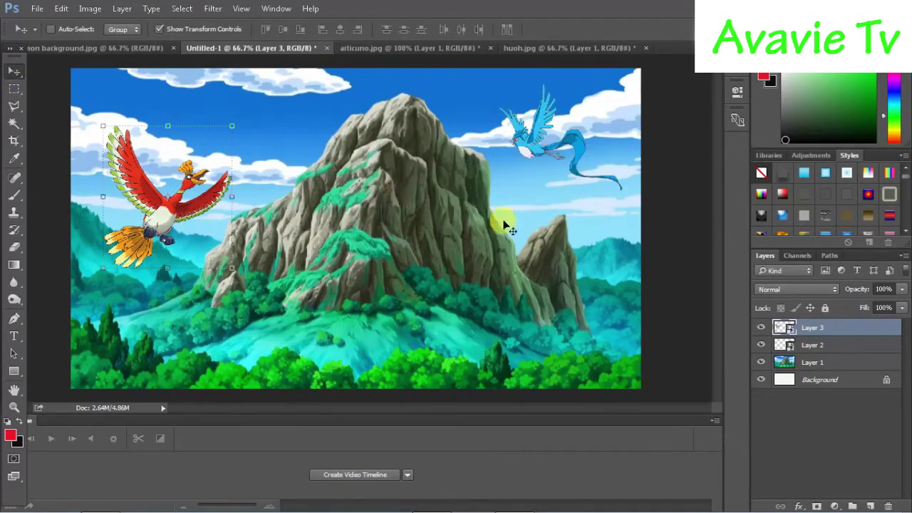
Step: Open pikamon.jpg
left_click(37, 8)
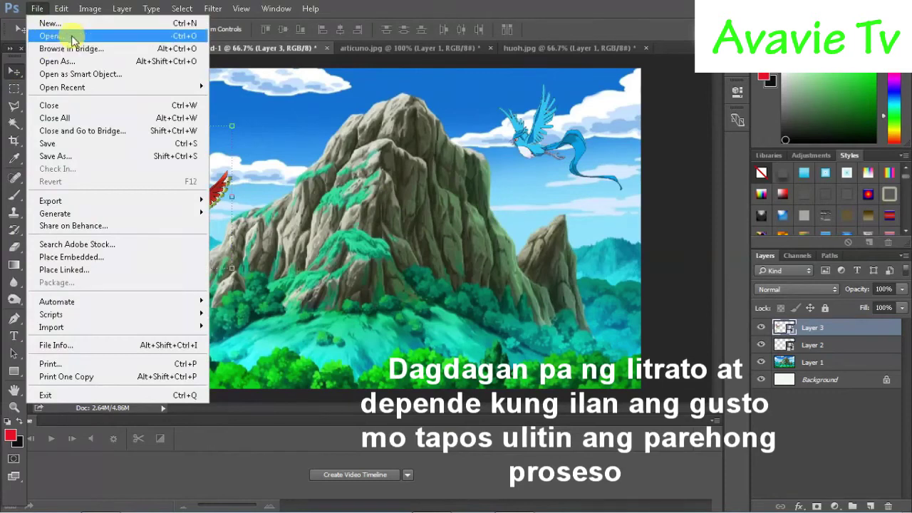
left_click(71, 36)
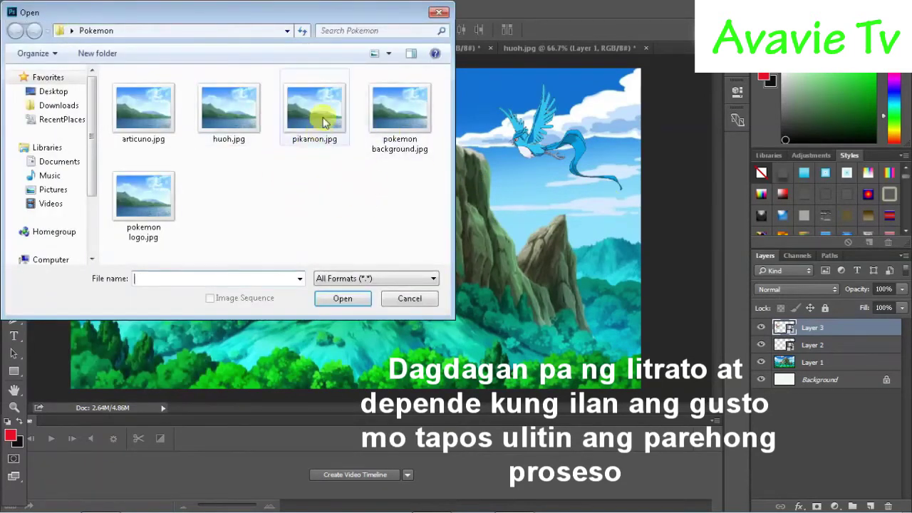
left_click(324, 119)
left_click(353, 305)
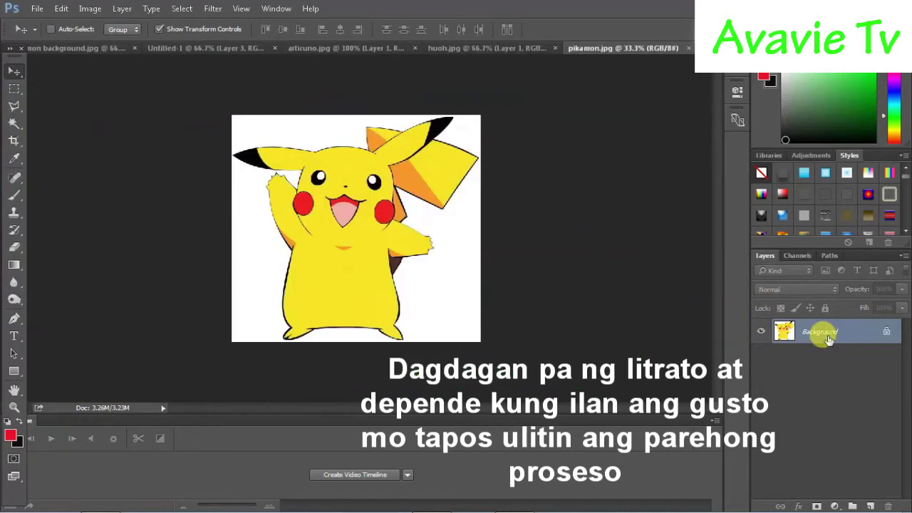
Step: Delete Pikachu's white backdrop on a hidden-Background copy layer, deselect, and drag it toward the landscape
key("ctrl+j")
left_click(761, 356)
left_click(14, 123)
left_click(259, 247)
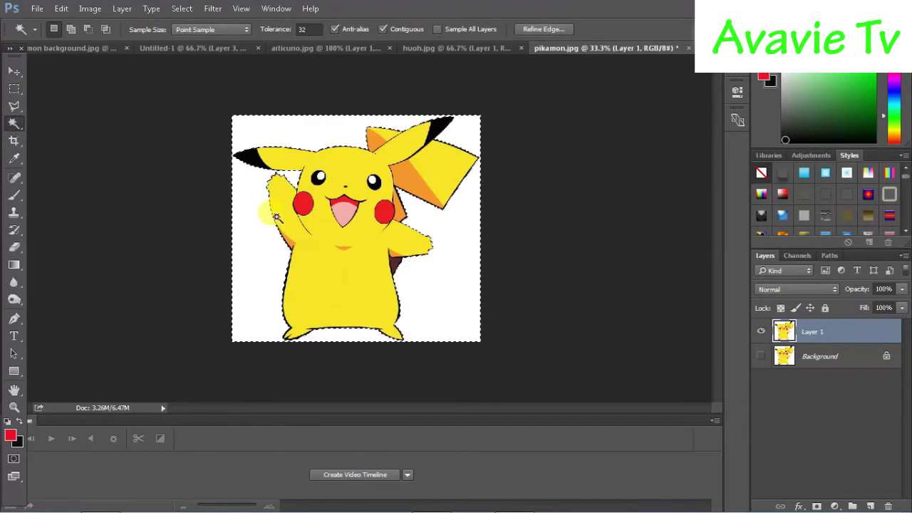
key("Delete")
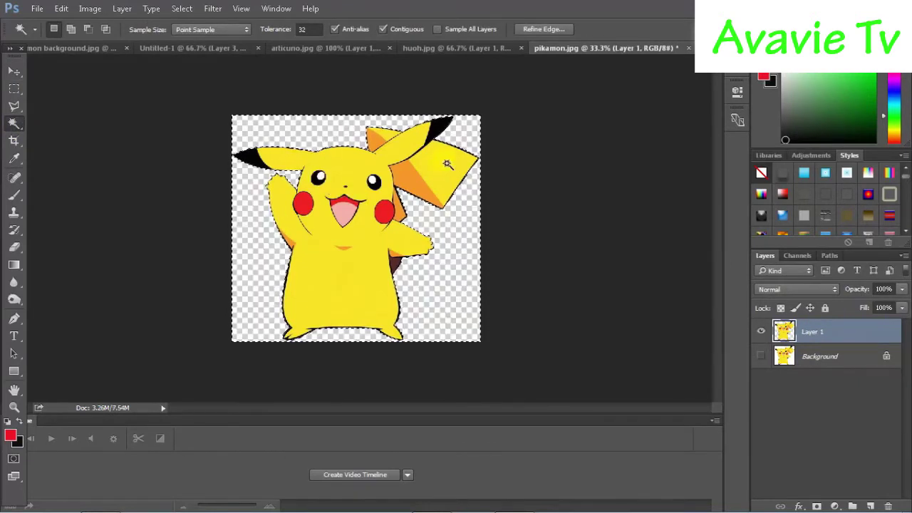
left_click(182, 9)
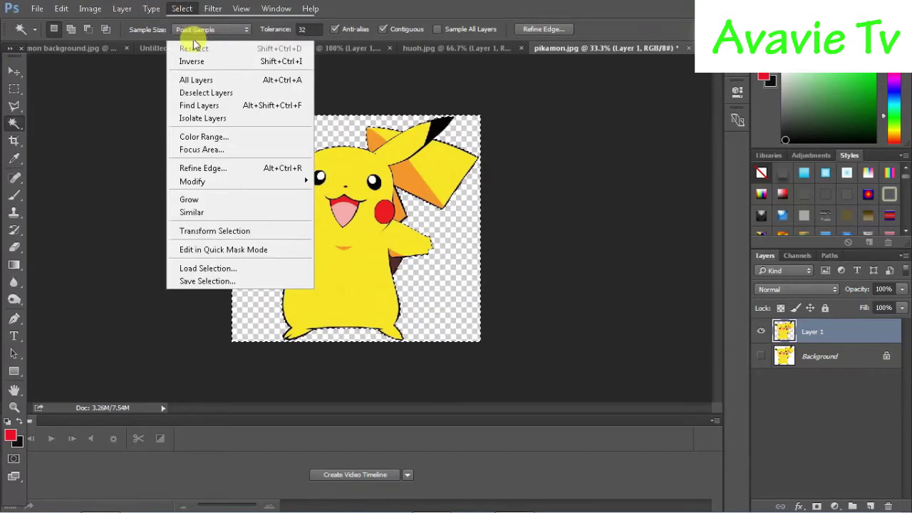
left_click(193, 37)
left_click(14, 71)
mouse_move(372, 244)
left_mouse_down()
mouse_move(225, 33)
mouse_move(413, 356)
left_mouse_up()
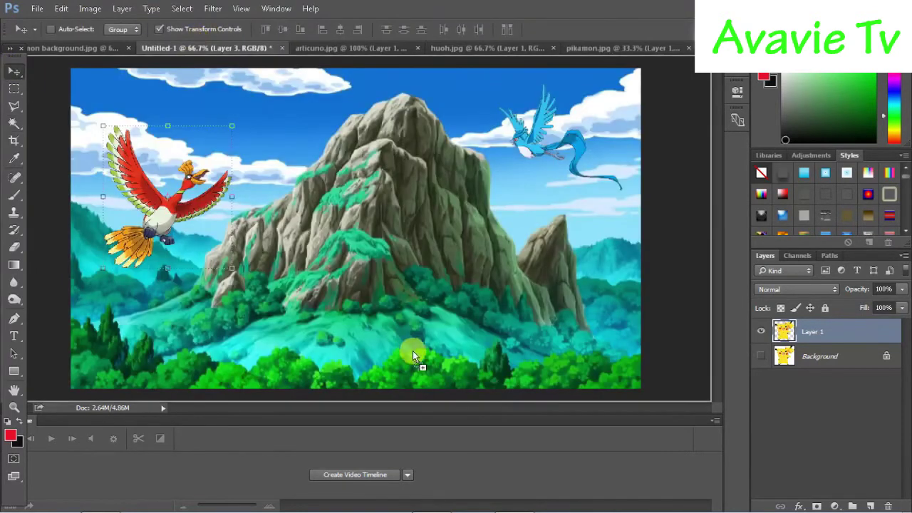
Step: Drop Pikachu into Untitled-1 as Layer 4 and convert it to a Smart Object
left_click_drag(457, 321, 456, 320)
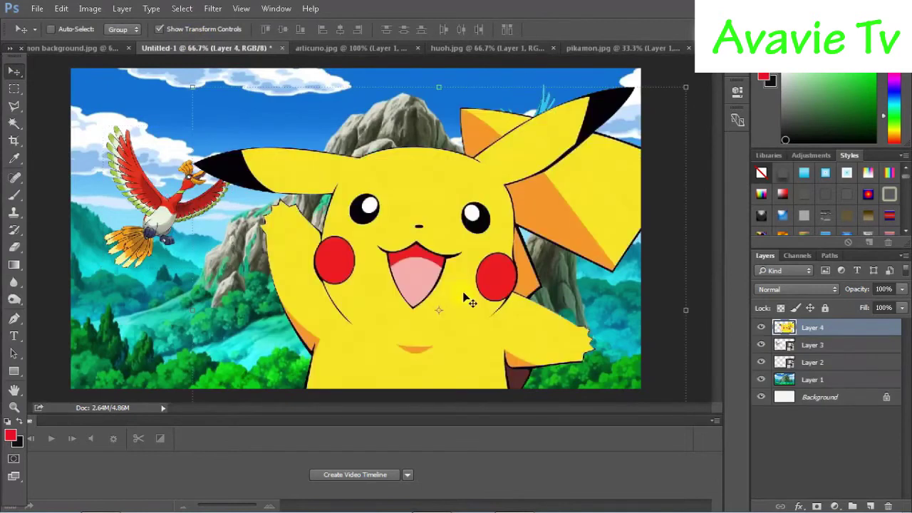
right_click(823, 330)
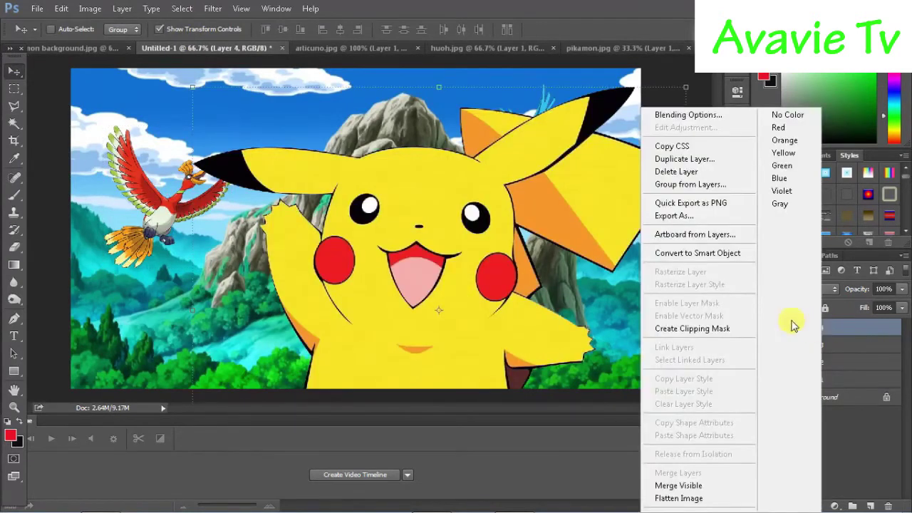
left_click(732, 258)
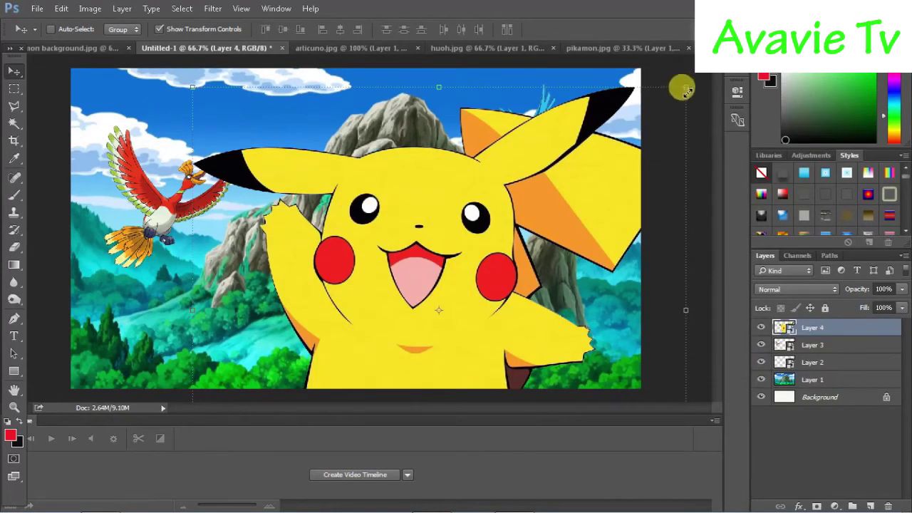
Step: Scale Pikachu down to about a quarter size and move it toward the lower left
left_click_drag(685, 89, 486, 269)
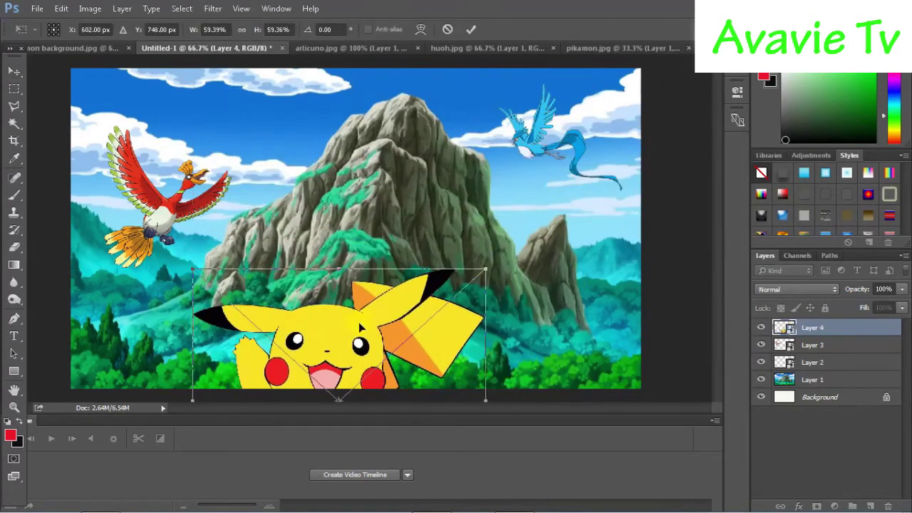
left_click_drag(359, 322, 472, 197)
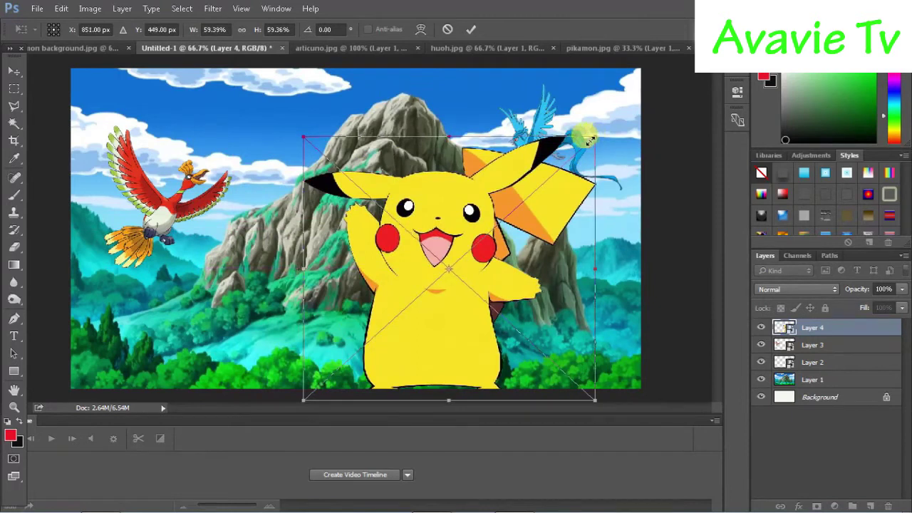
left_click_drag(600, 142, 525, 171)
left_click_drag(426, 255, 350, 281)
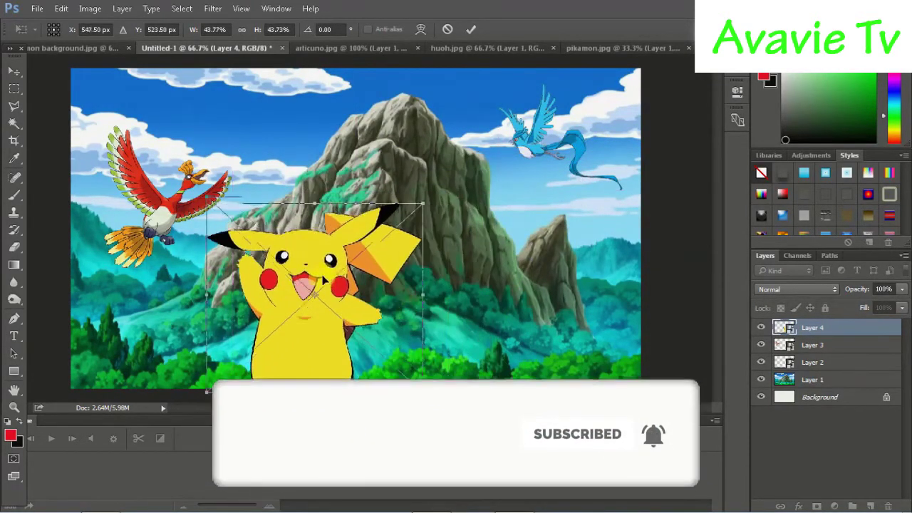
left_click_drag(349, 278, 317, 277)
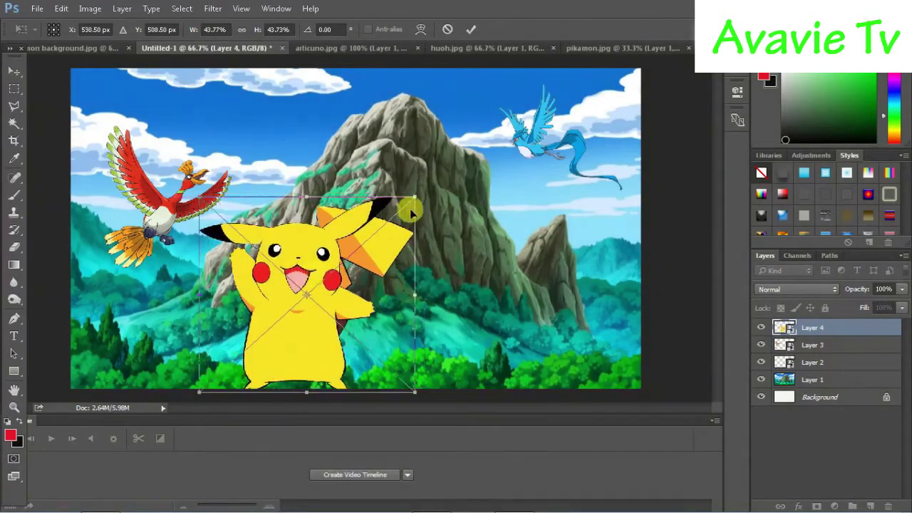
left_click_drag(415, 198, 325, 280)
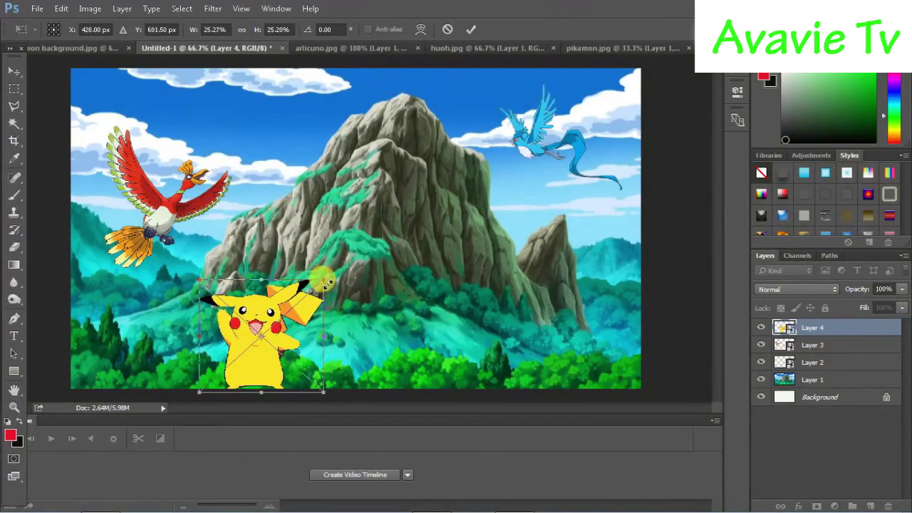
mouse_move(274, 335)
left_mouse_down()
mouse_move(175, 332)
mouse_move(385, 333)
mouse_move(364, 326)
mouse_move(164, 335)
mouse_move(135, 351)
mouse_move(151, 330)
left_mouse_up()
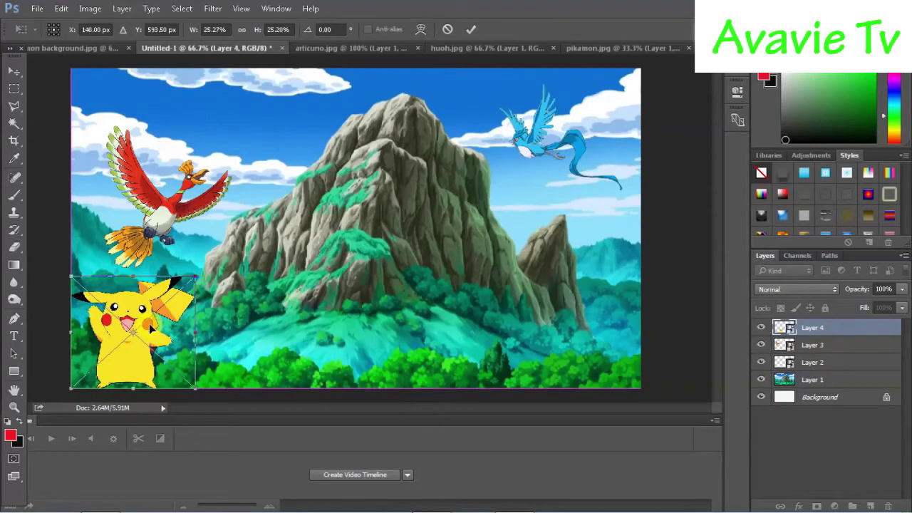
Step: Shrink Pikachu to about 20%, fit it into the bottom-left corner, and place it
mouse_move(150, 328)
left_mouse_down()
mouse_move(404, 329)
mouse_move(155, 341)
mouse_move(145, 322)
mouse_move(142, 337)
left_mouse_up()
left_click_drag(197, 279, 171, 298)
left_click_drag(116, 339, 112, 341)
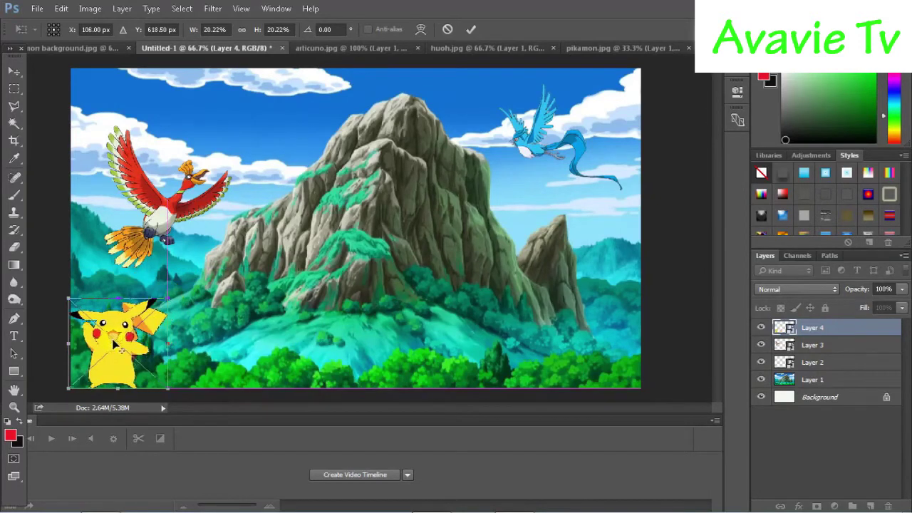
left_click(15, 70)
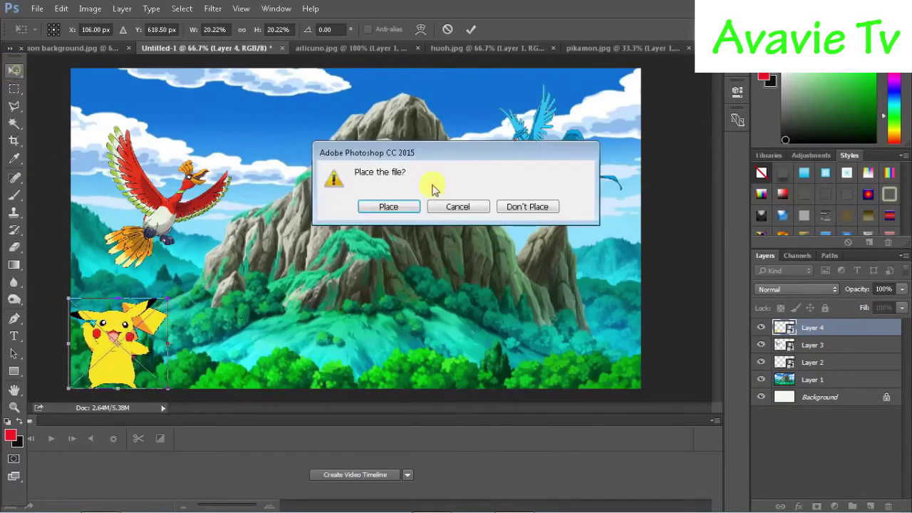
left_click(388, 207)
key("w")
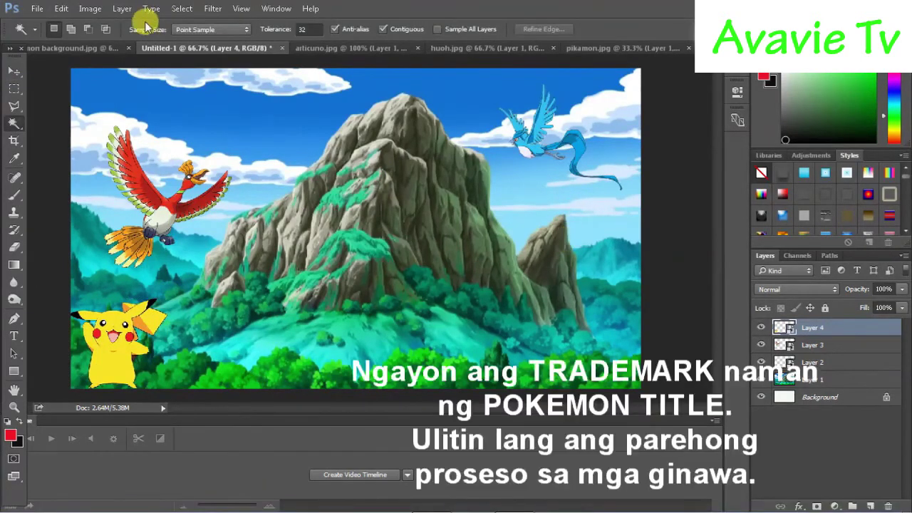
Step: Open pokemon logo.jpg
left_click(37, 8)
left_click(49, 36)
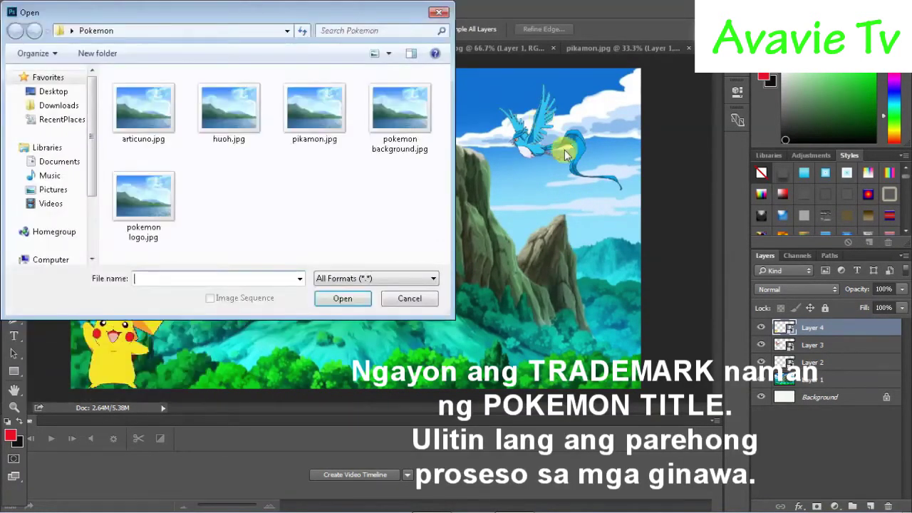
left_click(153, 203)
left_click(335, 299)
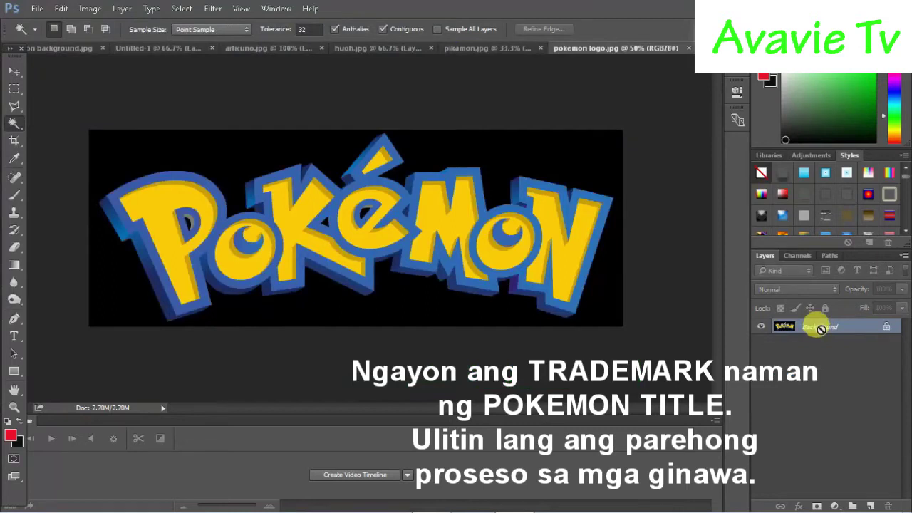
Step: On a duplicate layer, delete the logo's black background plus the holes in the P, é and letter gaps
key("ctrl+j")
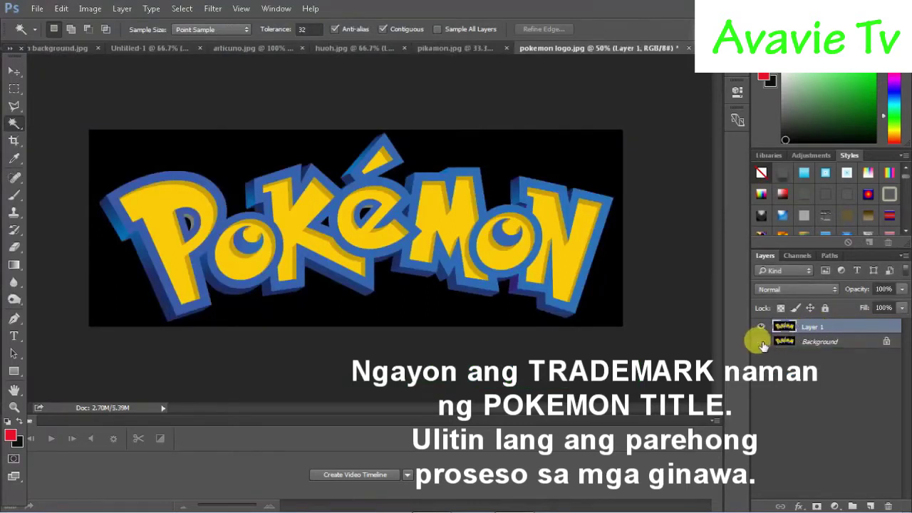
left_click(13, 133)
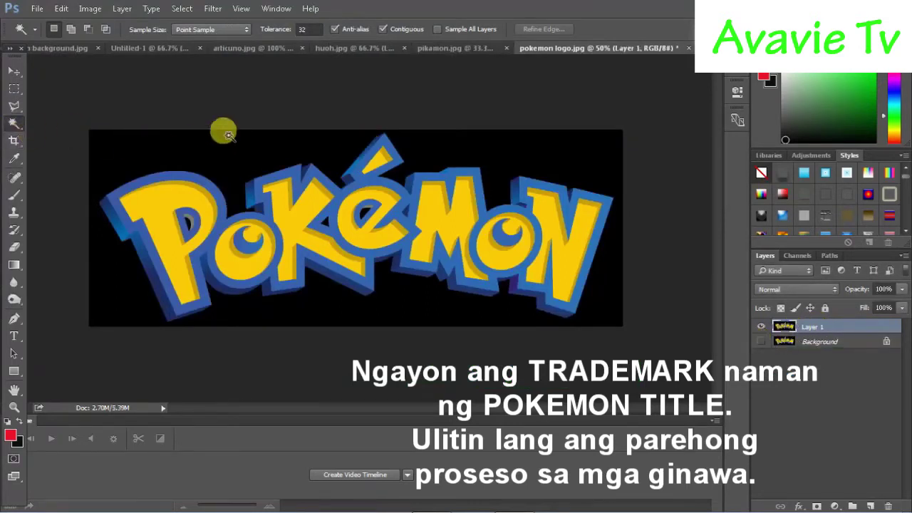
left_click(230, 161)
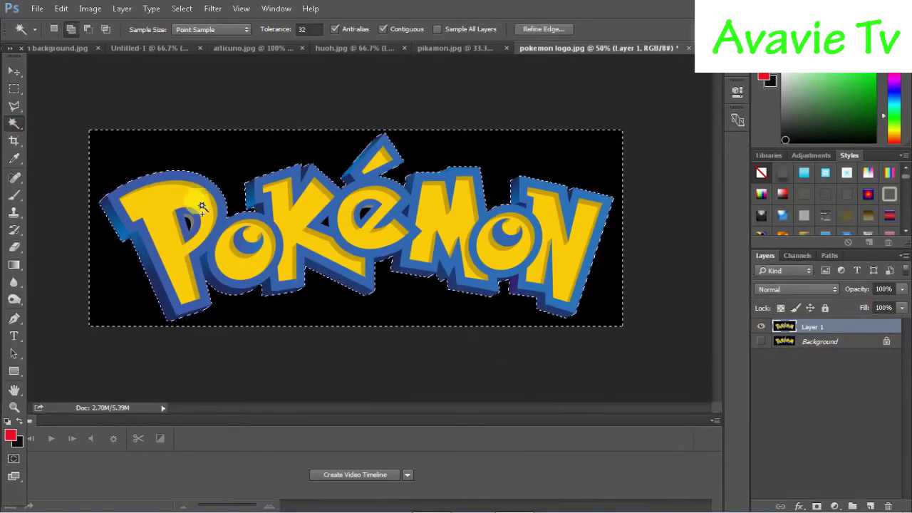
left_click(189, 224, "shift")
left_click(364, 214, "shift")
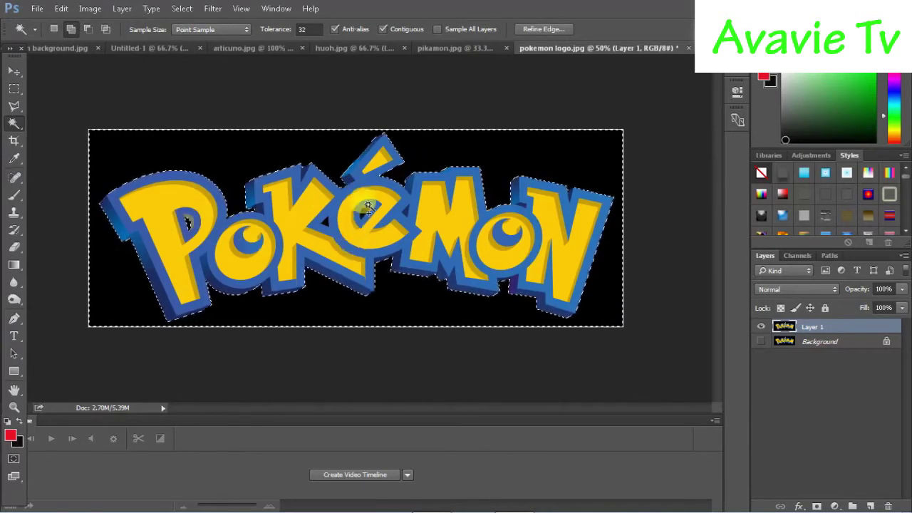
left_click(328, 219, "shift")
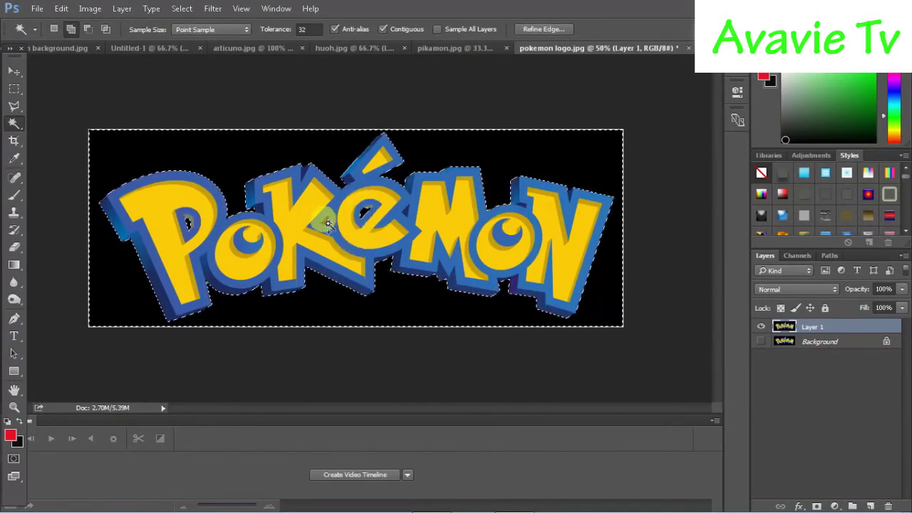
left_click(534, 228, "shift")
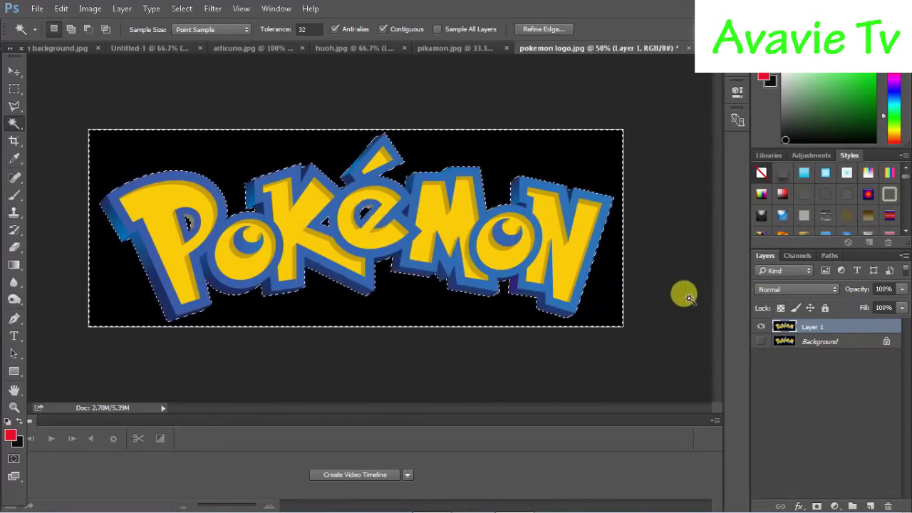
key("Delete")
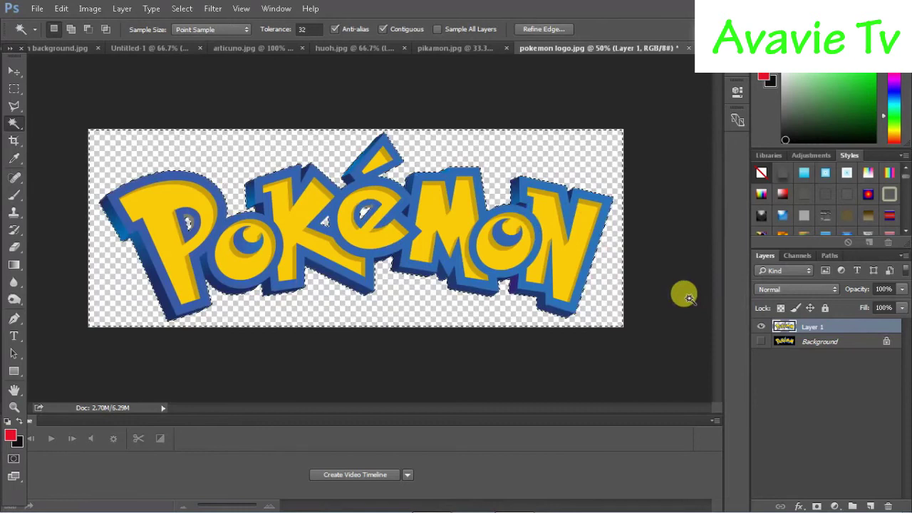
Step: Deselect, drop the logo into Untitled-1 as Layer 5, and convert it to a Smart Object
left_click(182, 9)
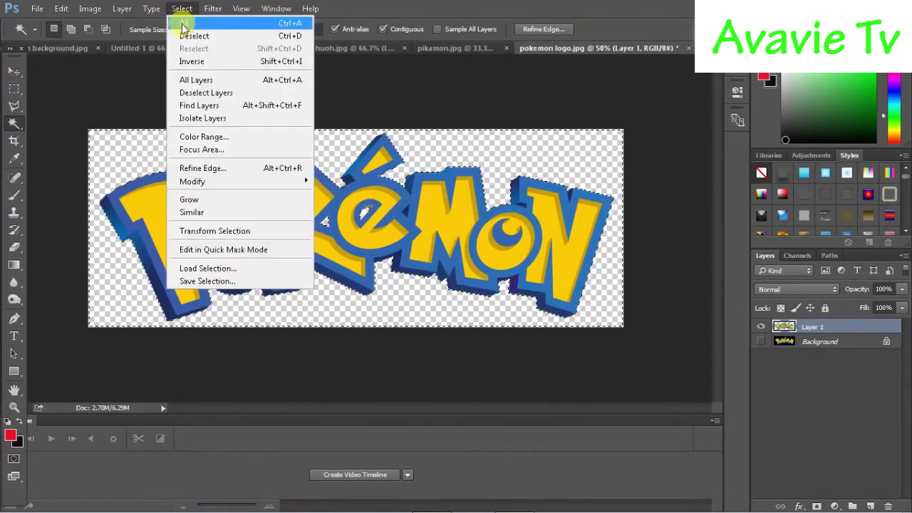
left_click(186, 34)
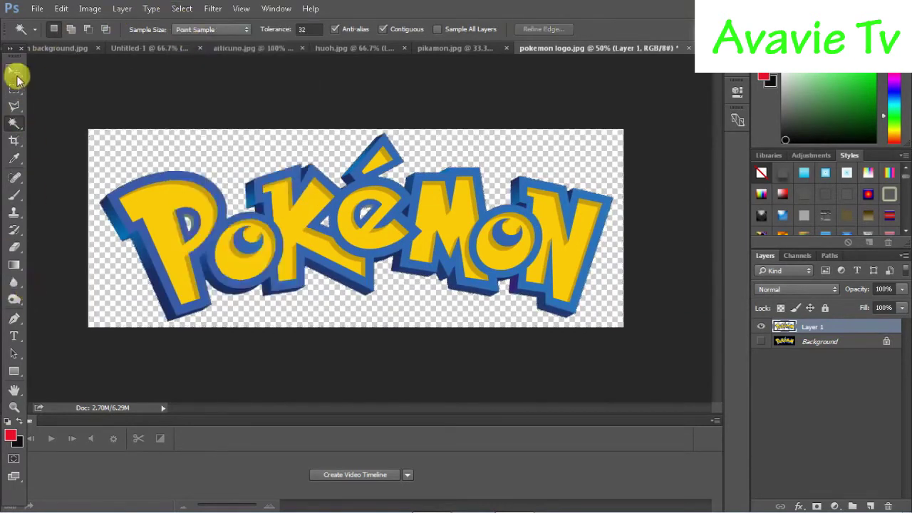
left_click(15, 74)
mouse_move(358, 226)
left_mouse_down()
mouse_move(152, 50)
mouse_move(368, 229)
left_mouse_up()
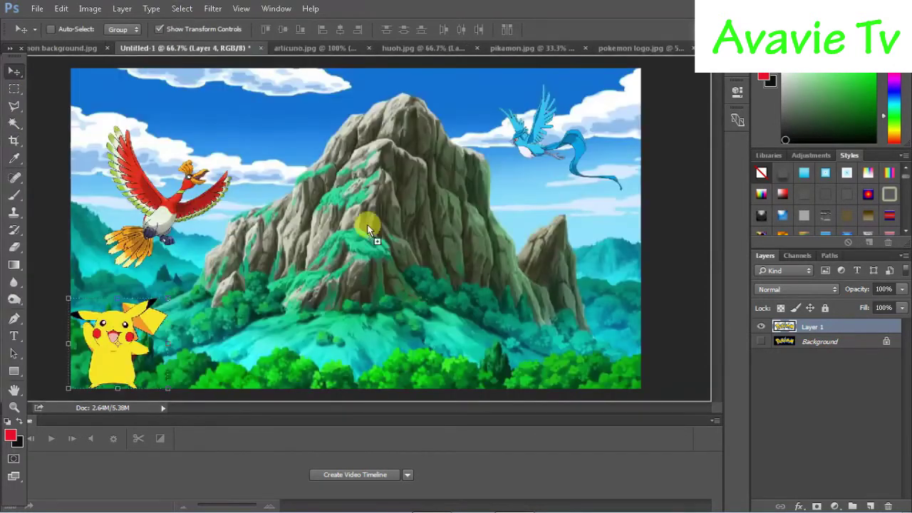
left_click_drag(452, 316, 438, 308)
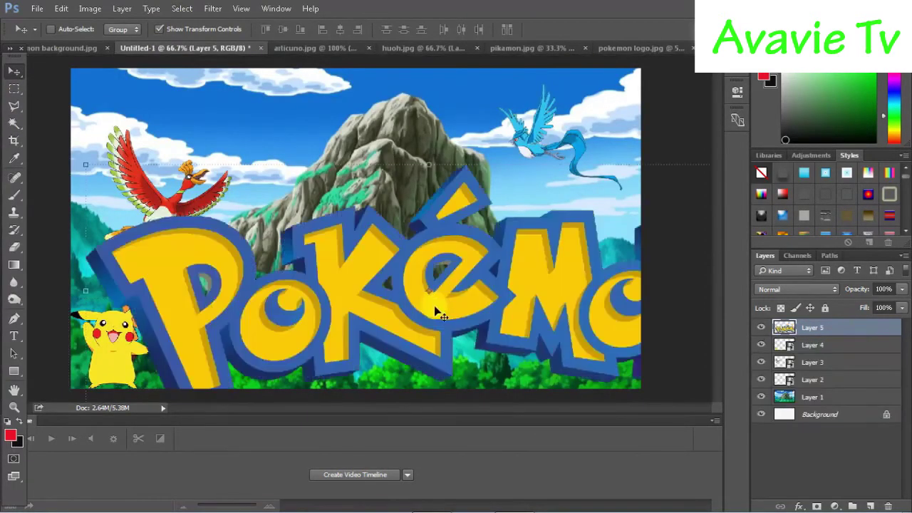
right_click(814, 327)
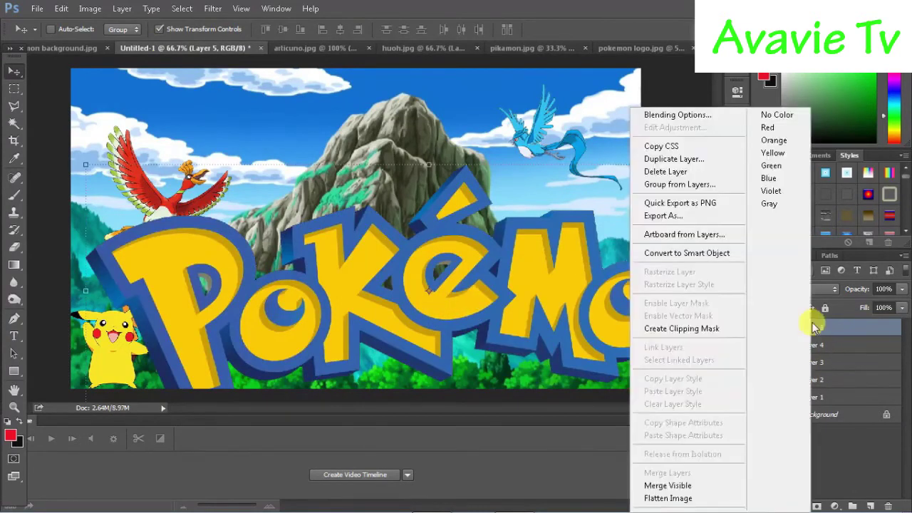
left_click(708, 252)
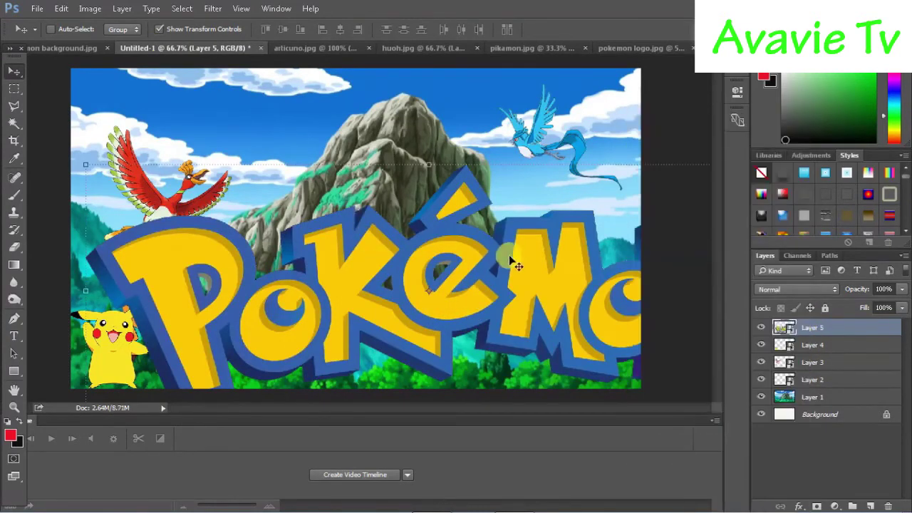
Step: Scale the Pokémon logo to about 46% and position it in the lower right
mouse_move(367, 264)
left_mouse_down()
mouse_move(196, 186)
mouse_move(436, 262)
left_mouse_up()
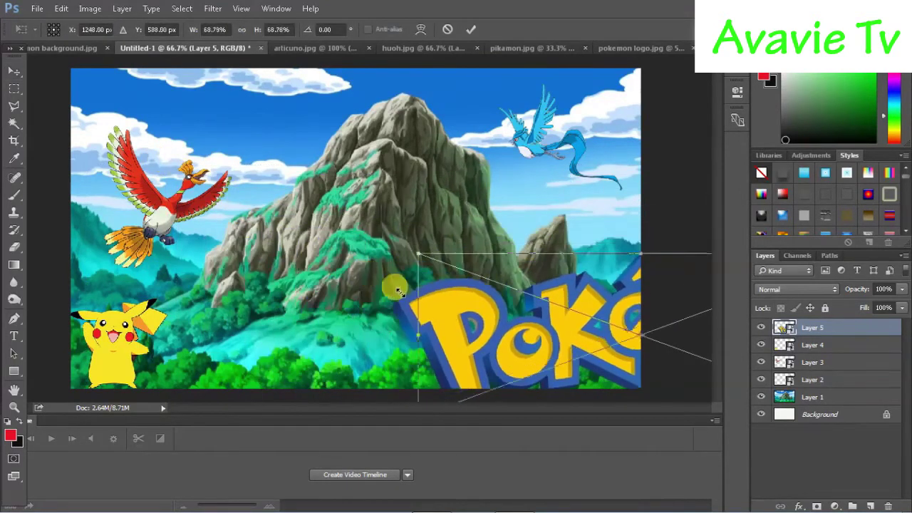
left_click_drag(488, 305, 243, 260)
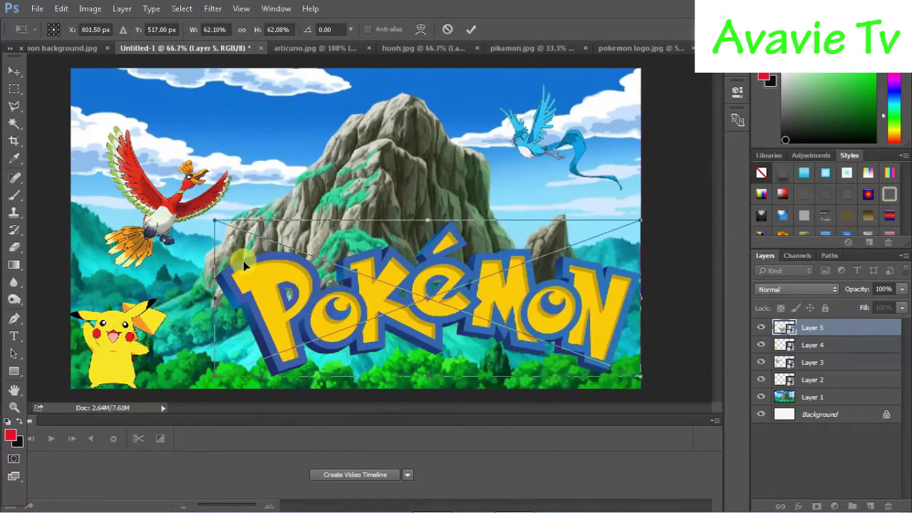
mouse_move(216, 223)
left_mouse_down()
mouse_move(339, 292)
mouse_move(322, 277)
left_mouse_up()
left_click_drag(419, 313, 420, 332)
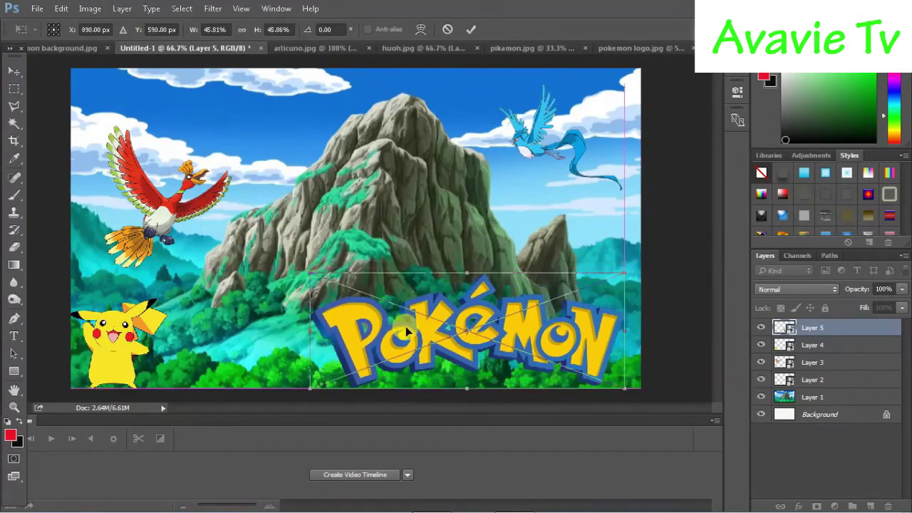
key("Up")
key("Up")
key("Up")
key("Up")
key("Up")
key("Up")
key("Up")
key("Up")
key("Up")
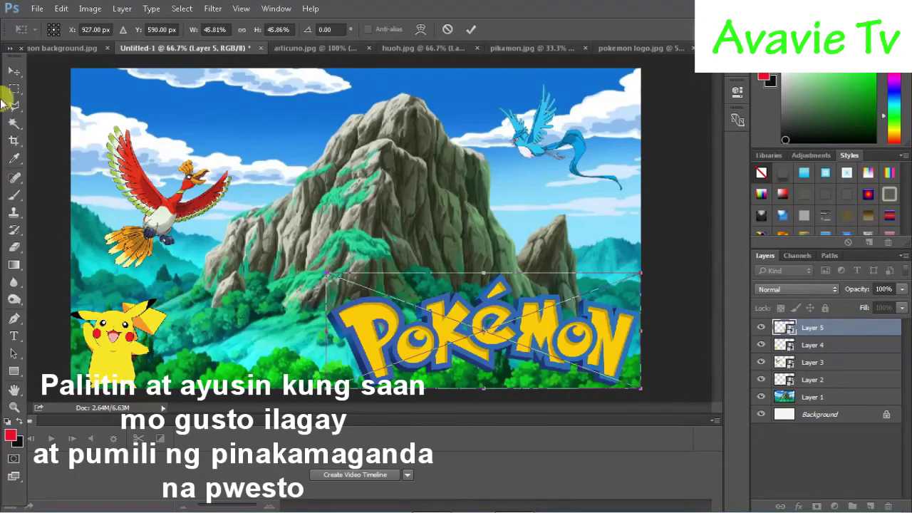
Step: Apply the logo transform and move Pikachu (Layer 4) onto the mountainside above the logo
left_click(51, 75)
left_click(399, 208)
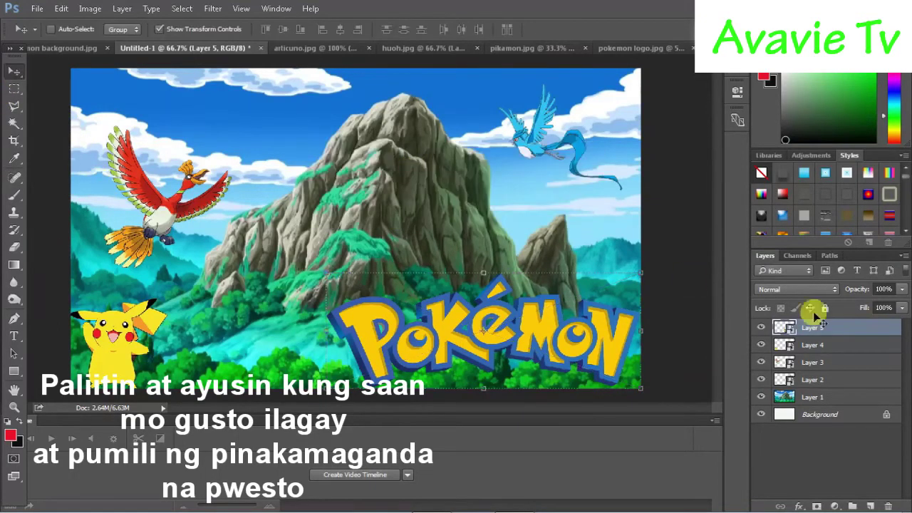
left_click(816, 345)
mouse_move(114, 353)
left_mouse_down()
mouse_move(481, 273)
mouse_move(485, 284)
left_mouse_up()
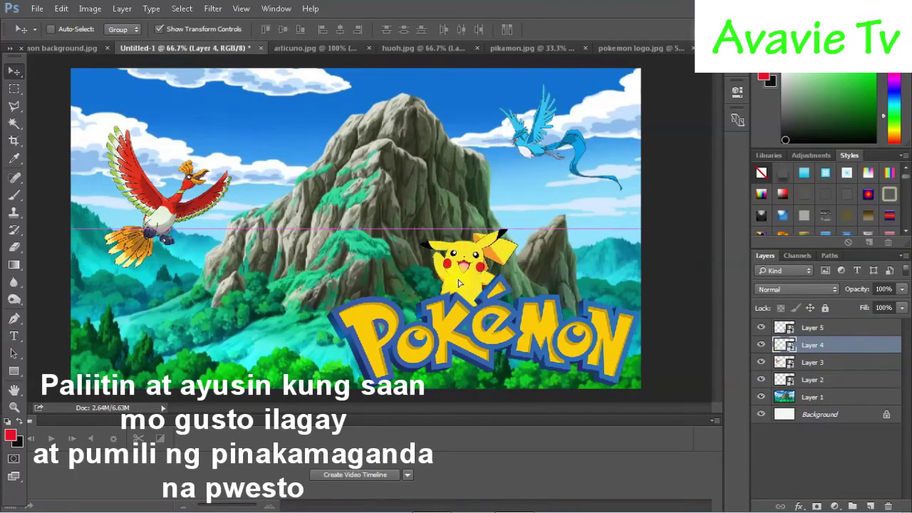
Step: Shift the logo slightly right and down, then move Pikachu up above the logo's centre
left_click(812, 328)
left_click_drag(549, 335, 555, 348)
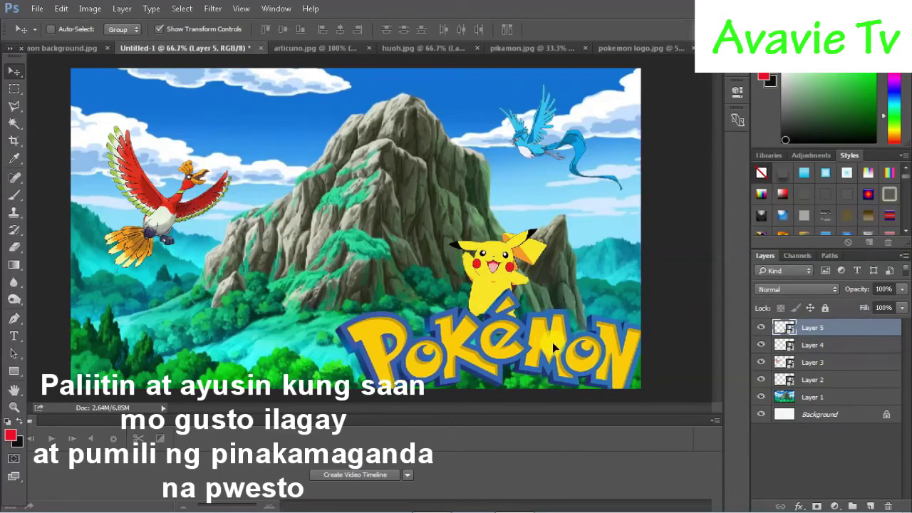
left_click(813, 345)
left_click_drag(508, 265, 508, 274)
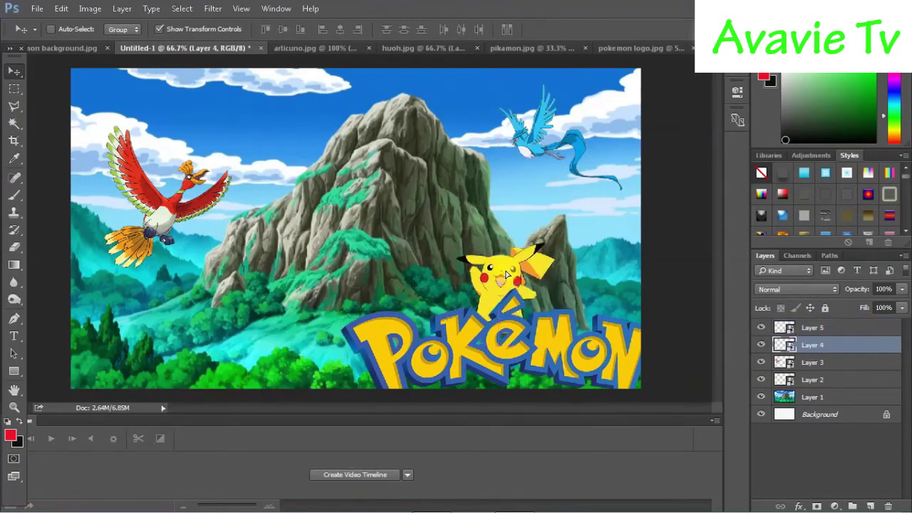
left_click(667, 237)
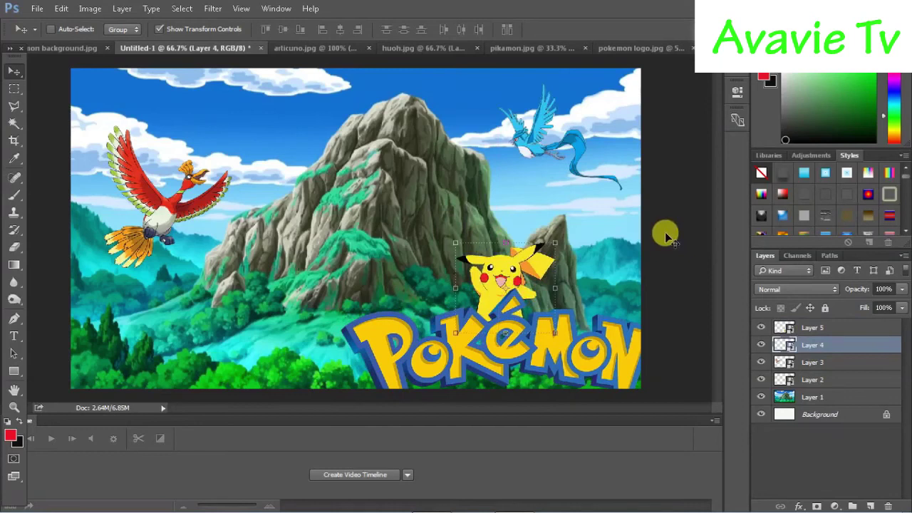
left_click_drag(508, 286, 372, 313)
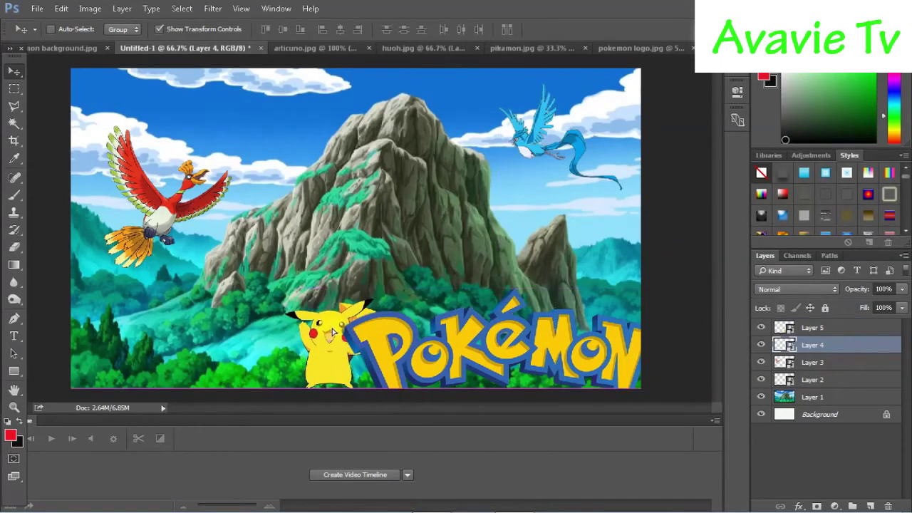
left_click_drag(483, 299, 473, 263)
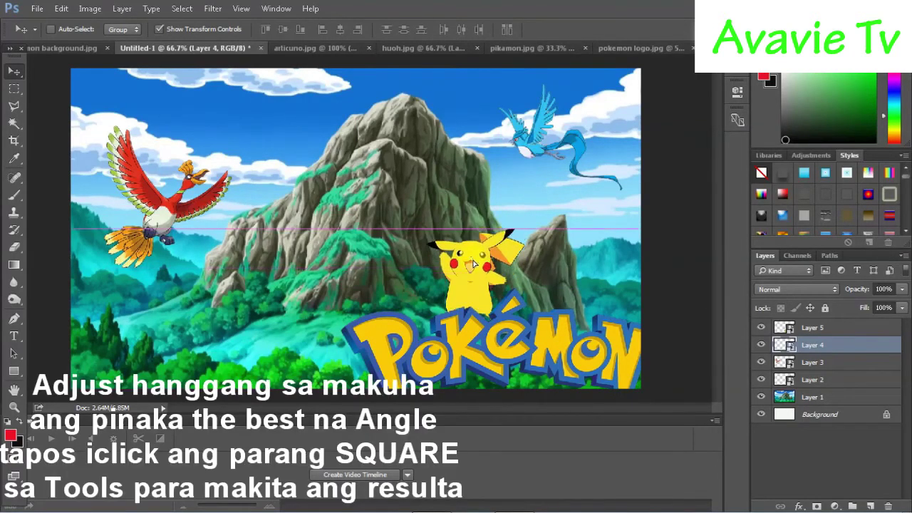
left_click_drag(473, 264, 473, 263)
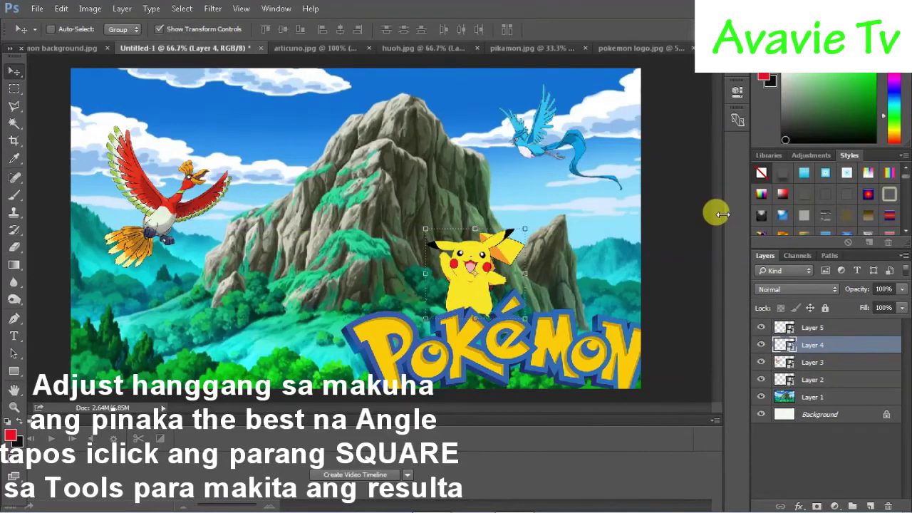
Step: Shift the Pokémon logo up and left and nudge Pikachu slightly higher, then preview
left_click(820, 328)
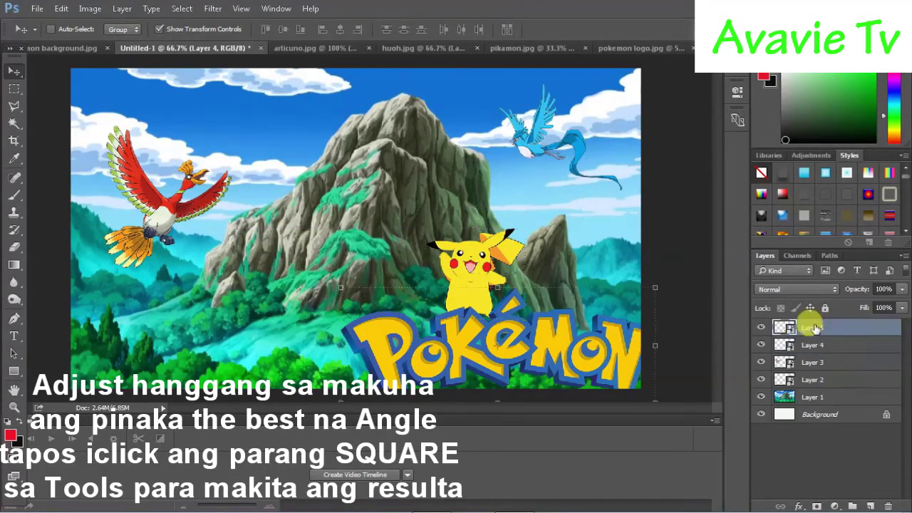
left_click_drag(581, 350, 570, 340)
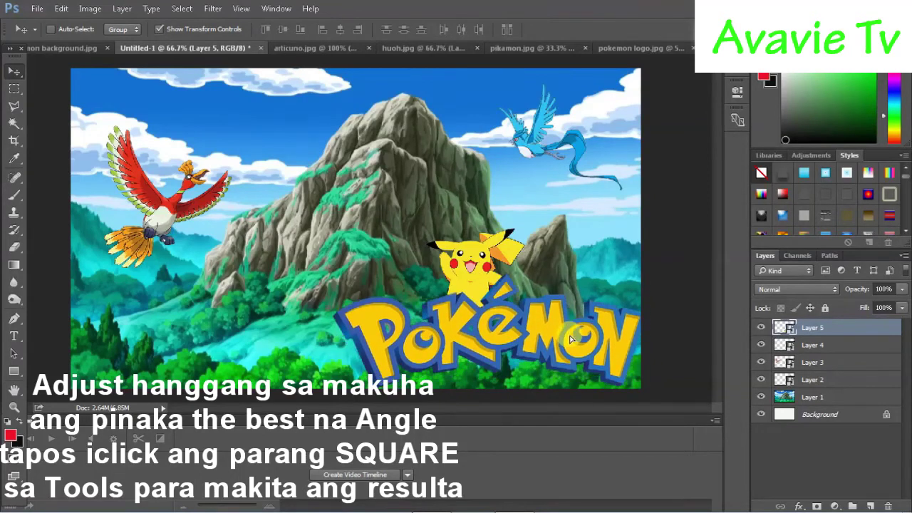
left_click(816, 344)
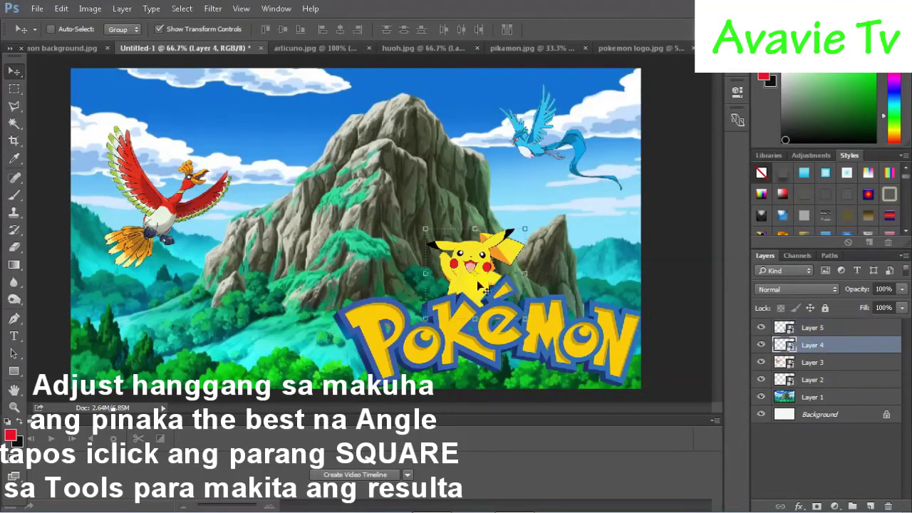
left_click_drag(470, 267, 466, 258)
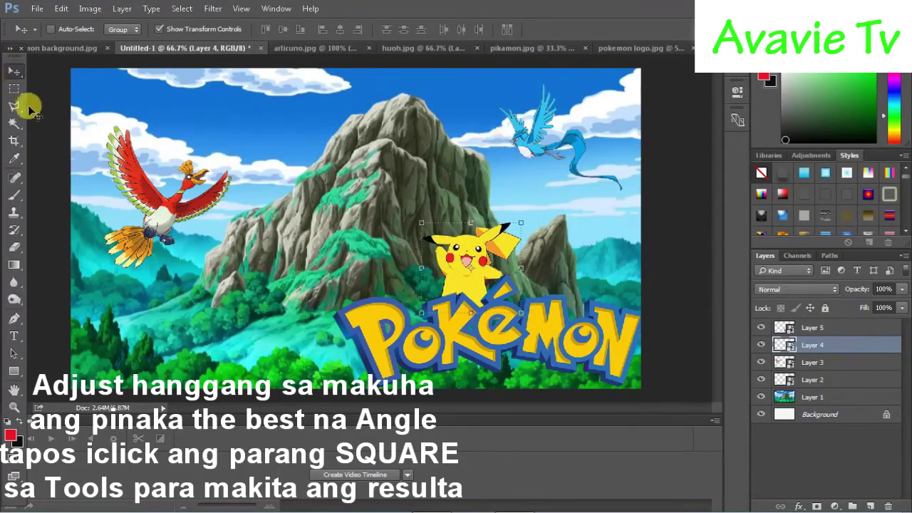
left_click(21, 91)
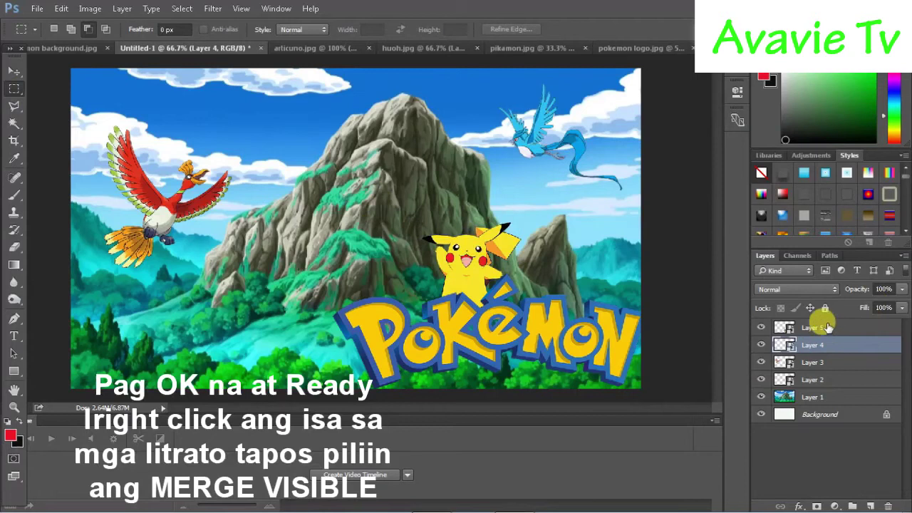
Step: Use Merge Visible on Layer 5 to flatten the Pokémon scene into one Background layer
left_click(828, 327)
right_click(827, 330)
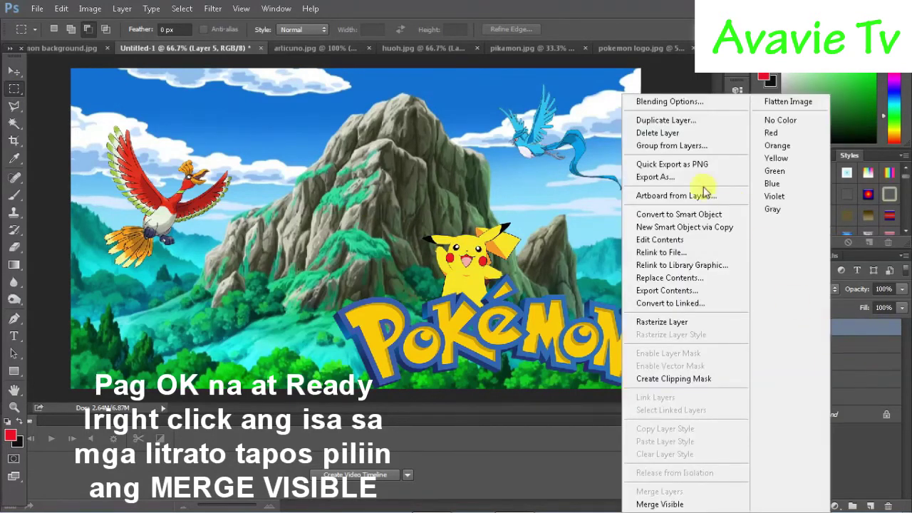
left_click(659, 504)
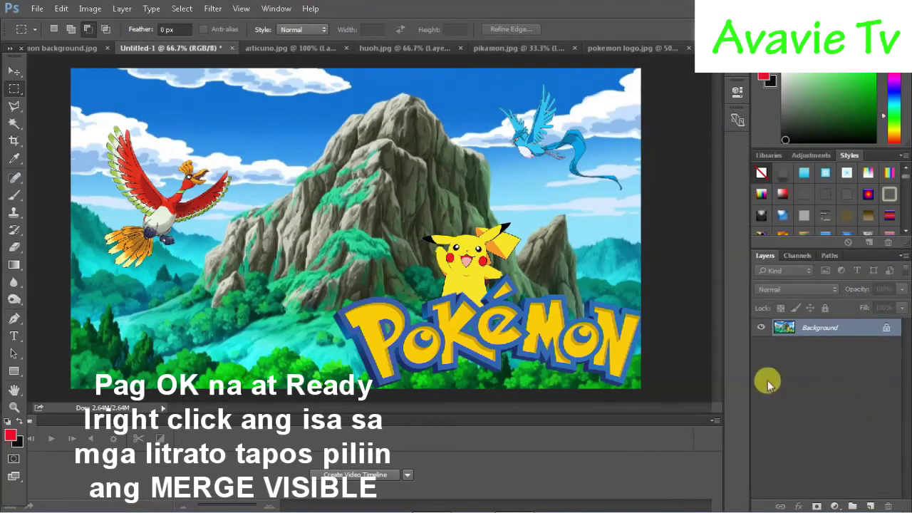
left_click(34, 10)
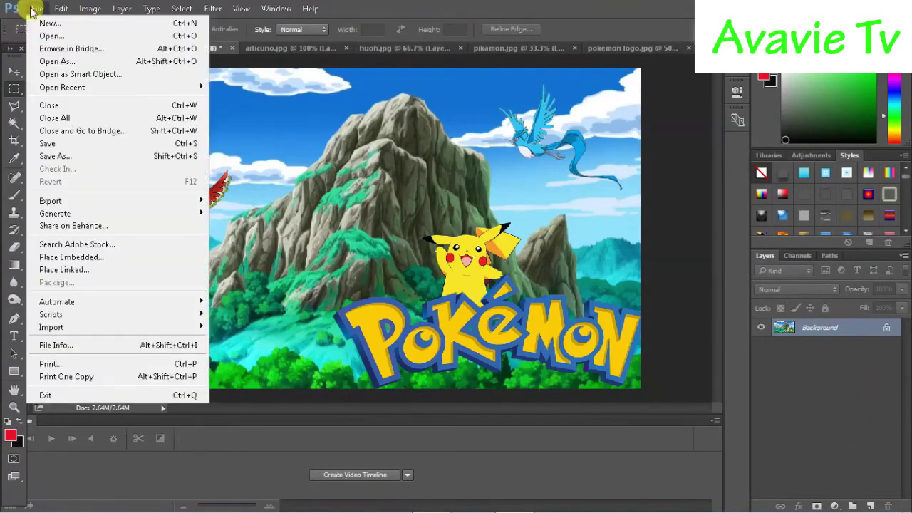
Step: Save the image as the JPEG 'pokemon finish' at Quality 12 (Maximum)
left_click(62, 157)
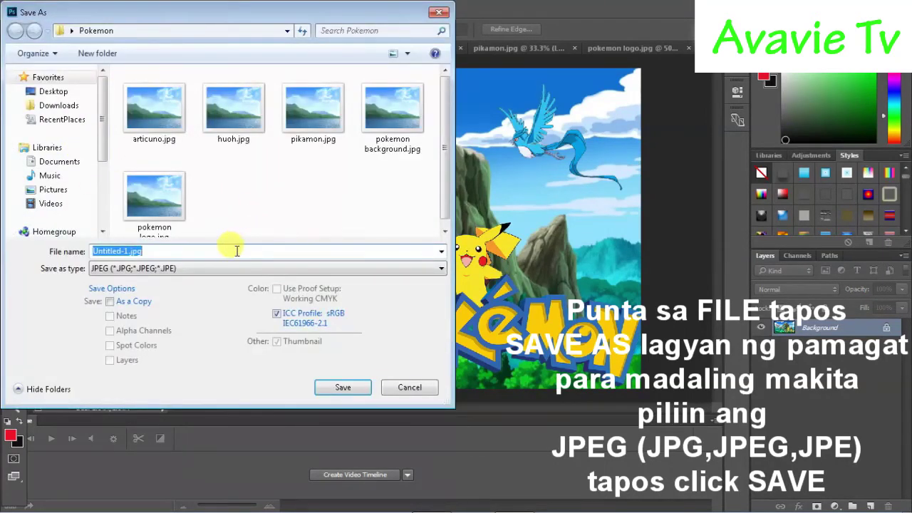
type("pokemo")
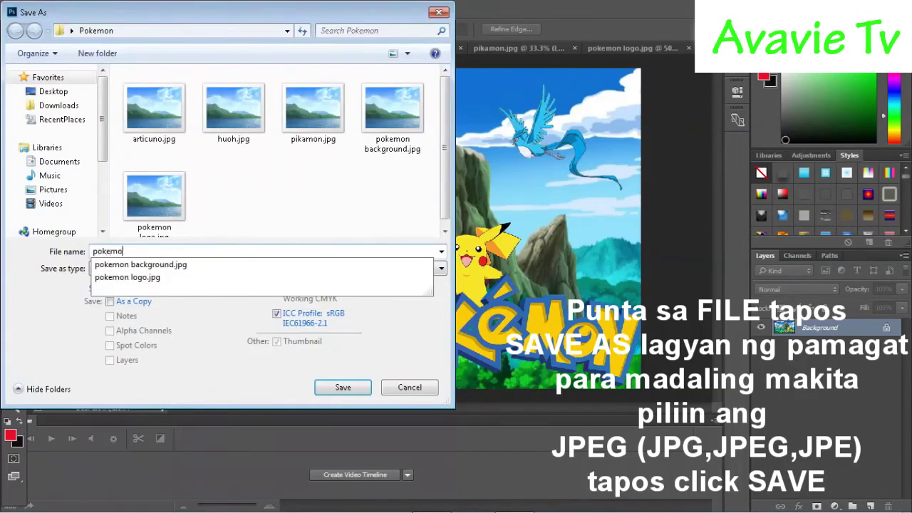
type("n finish")
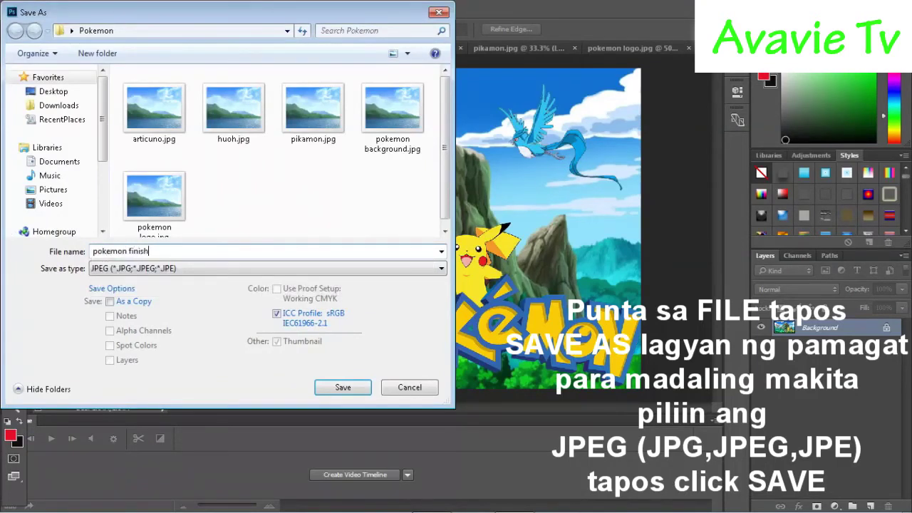
left_click(421, 268)
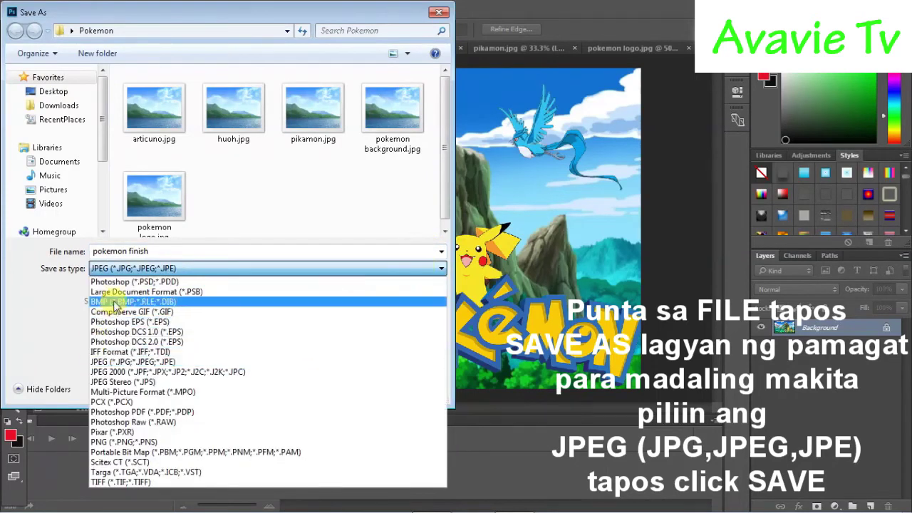
left_click(121, 363)
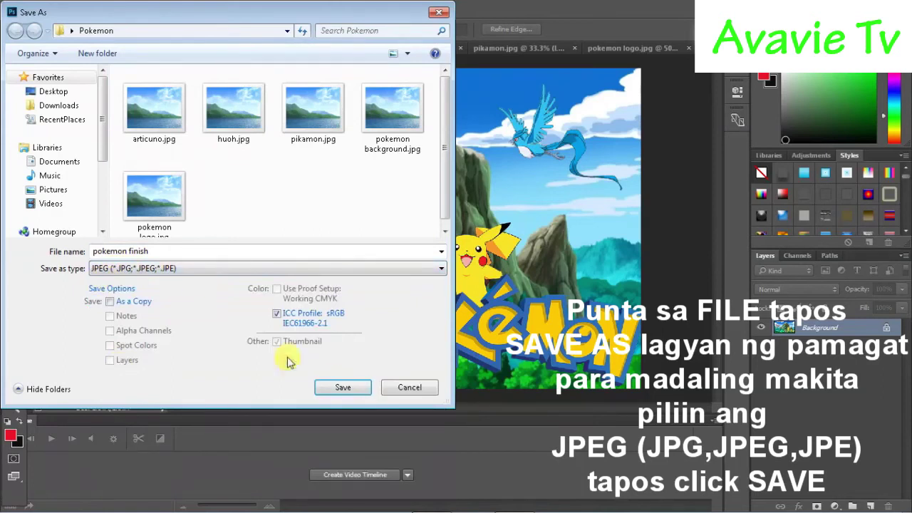
left_click(346, 388)
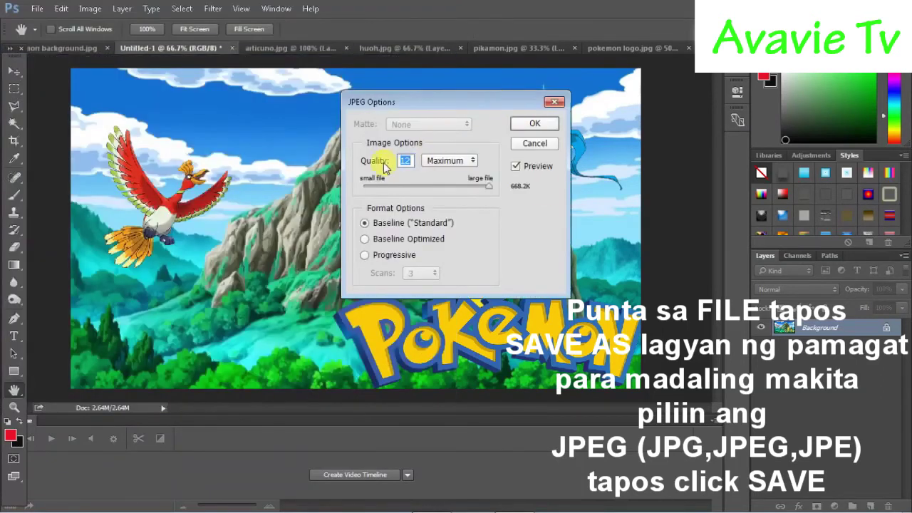
left_click(536, 126)
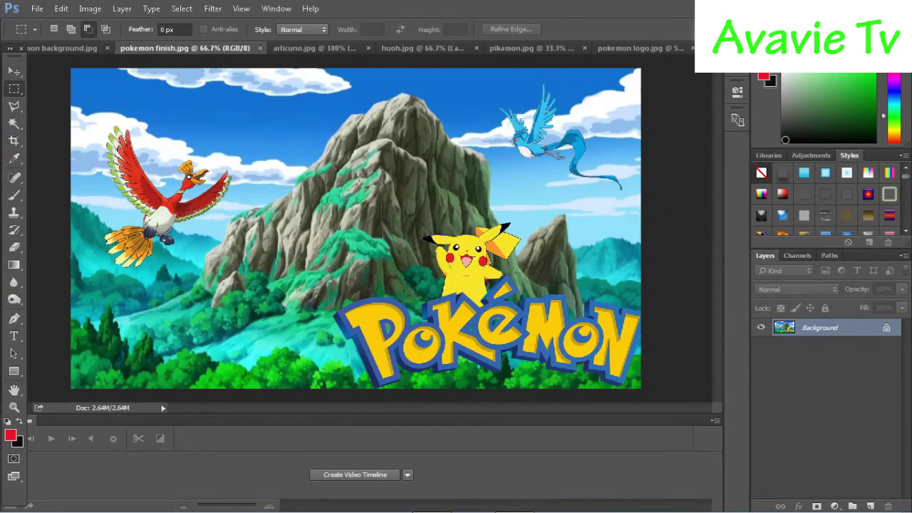
Step: Quit Photoshop, declining to save changes to pokemon logo.jpg and the other images
key("ctrl+q")
left_click(440, 207)
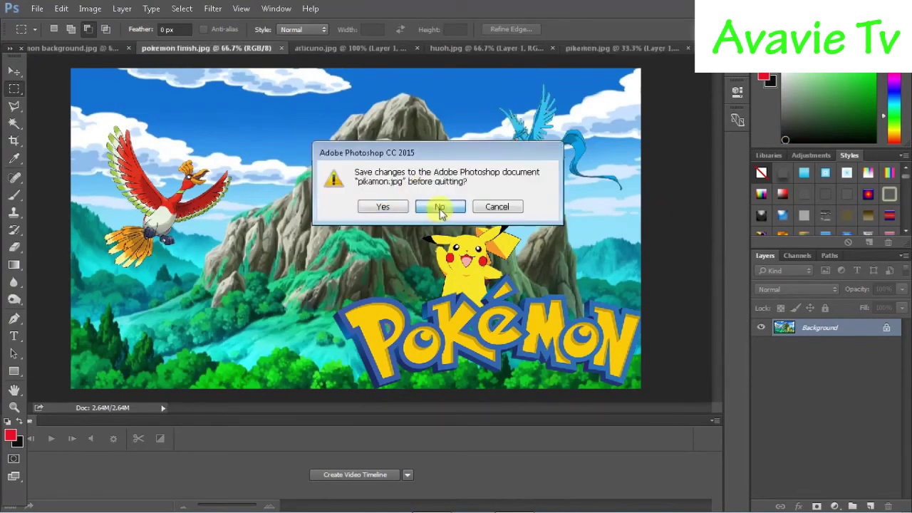
left_click(439, 207)
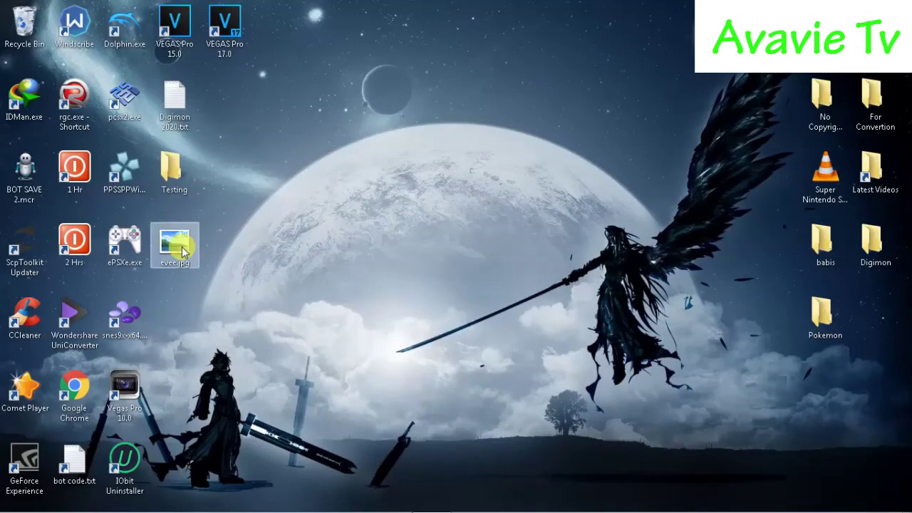
double_click(824, 317)
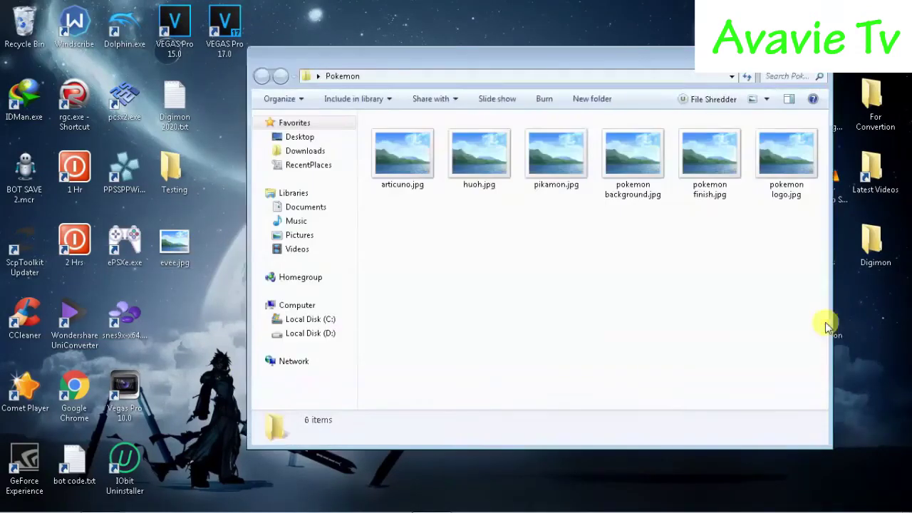
double_click(706, 160)
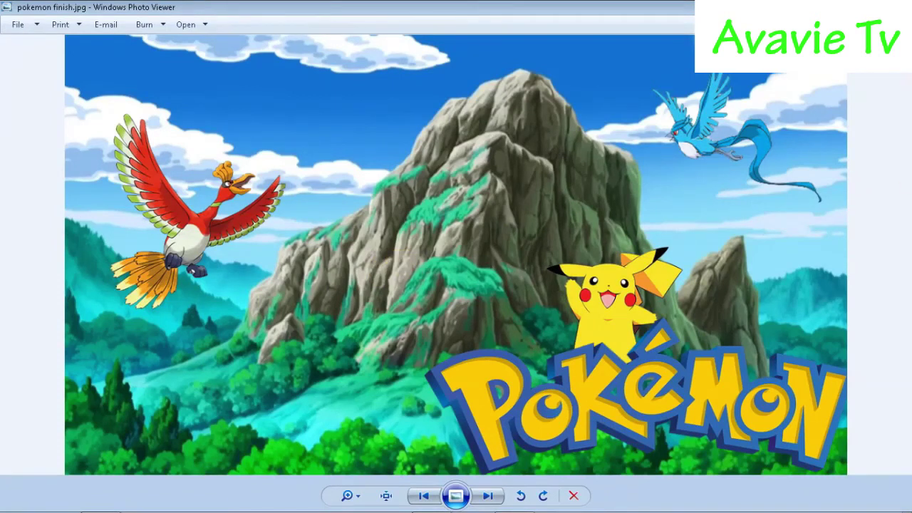
key("alt+F4")
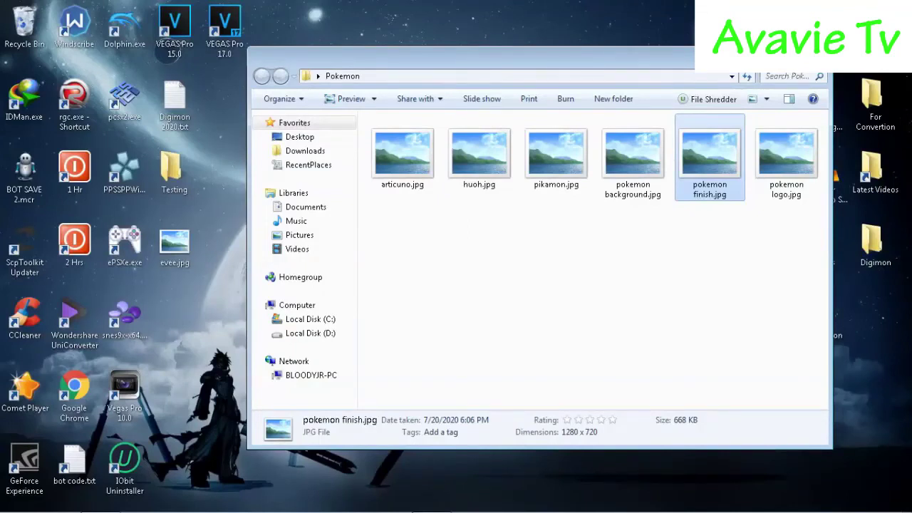
key("alt+F4")
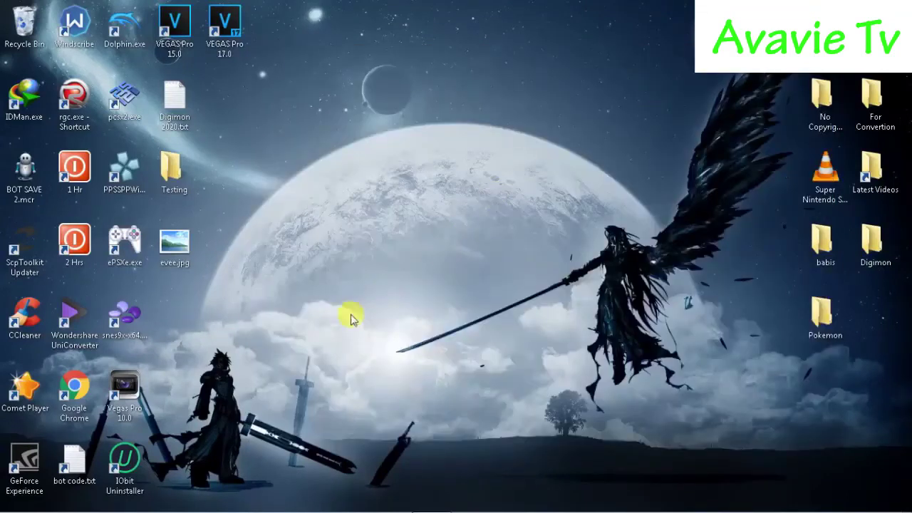